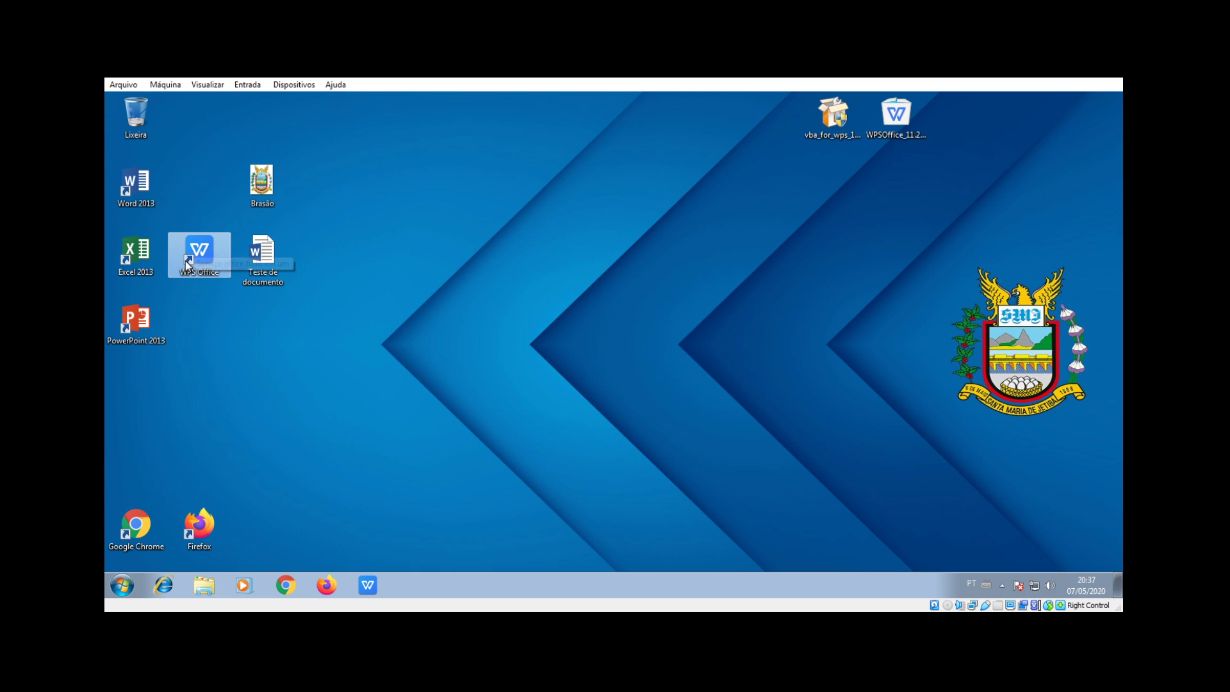
Step: Open WPS Office and start a new text document
{"action": "double_click", "coordinate": [202, 256]}
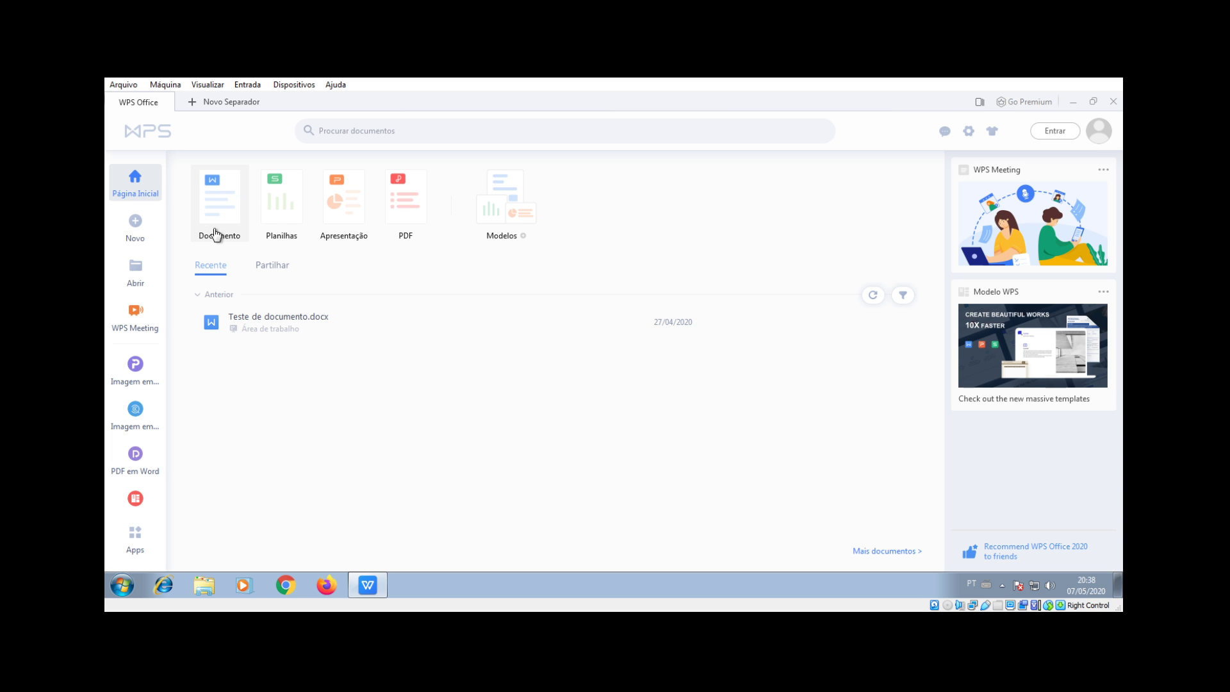
{"action": "left_click", "coordinate": [223, 196]}
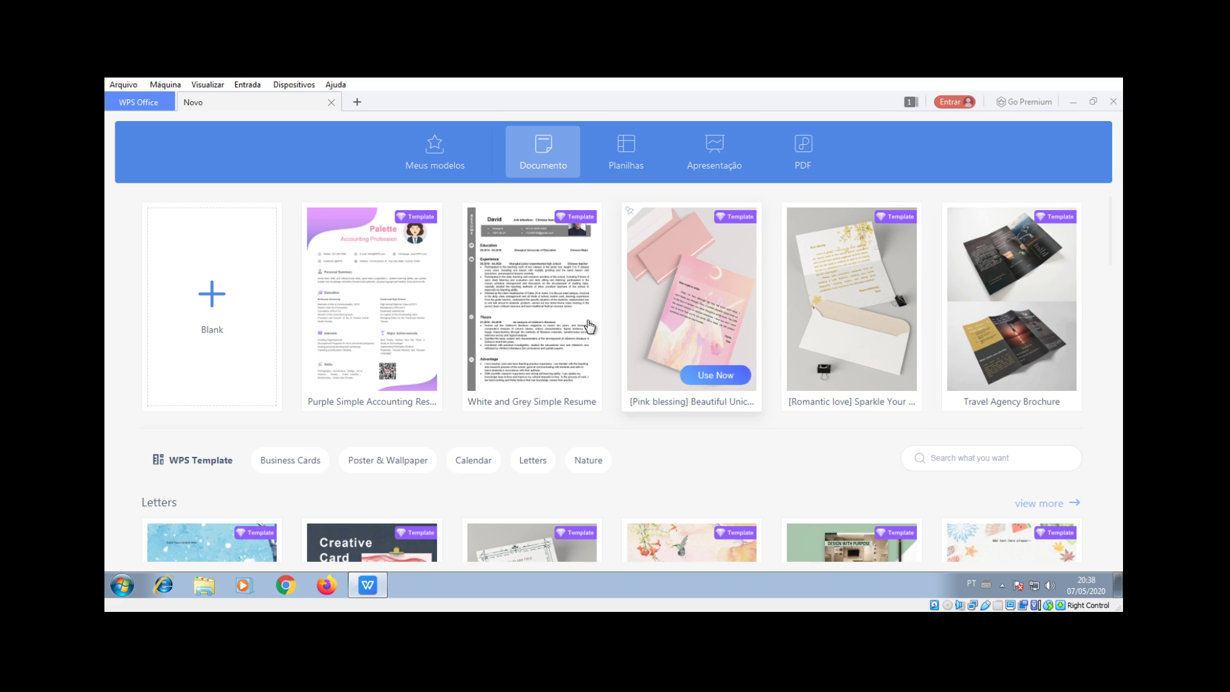
Step: Browse the available document templates, from letters and posters to resumes, cards and brochures
{"action": "scroll", "coordinate": [837, 428], "scroll_direction": "down", "scroll_amount": 2}
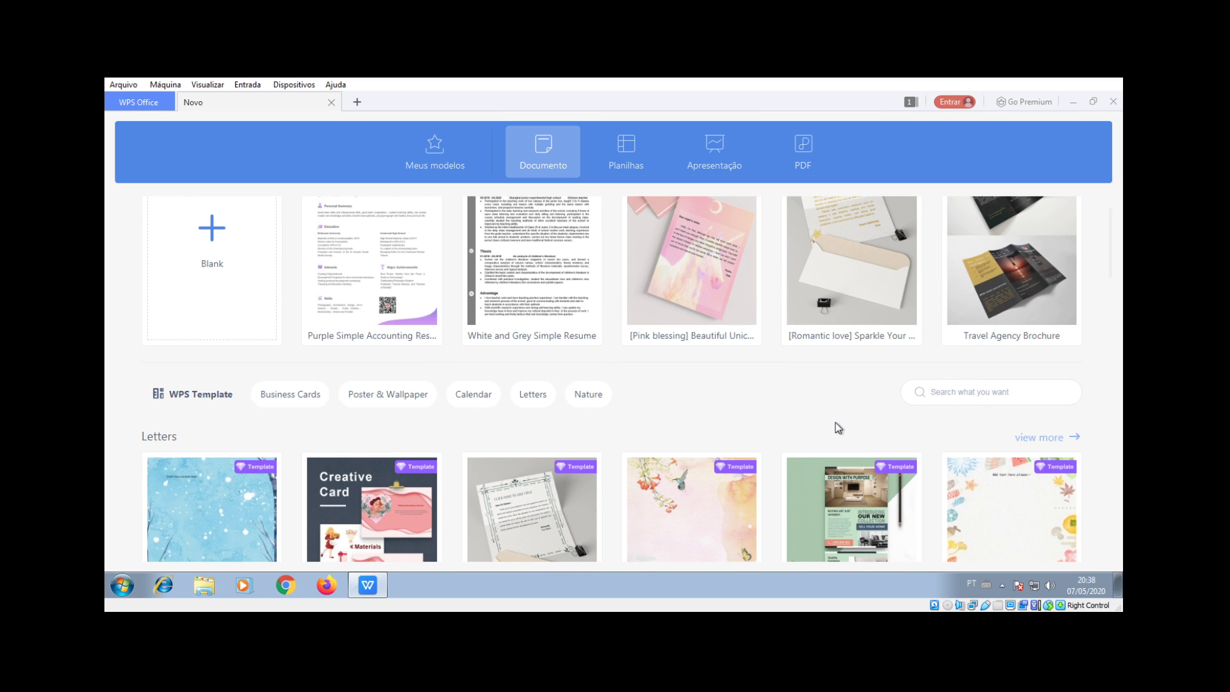
{"action": "scroll", "coordinate": [770, 393], "scroll_direction": "down", "scroll_amount": 6}
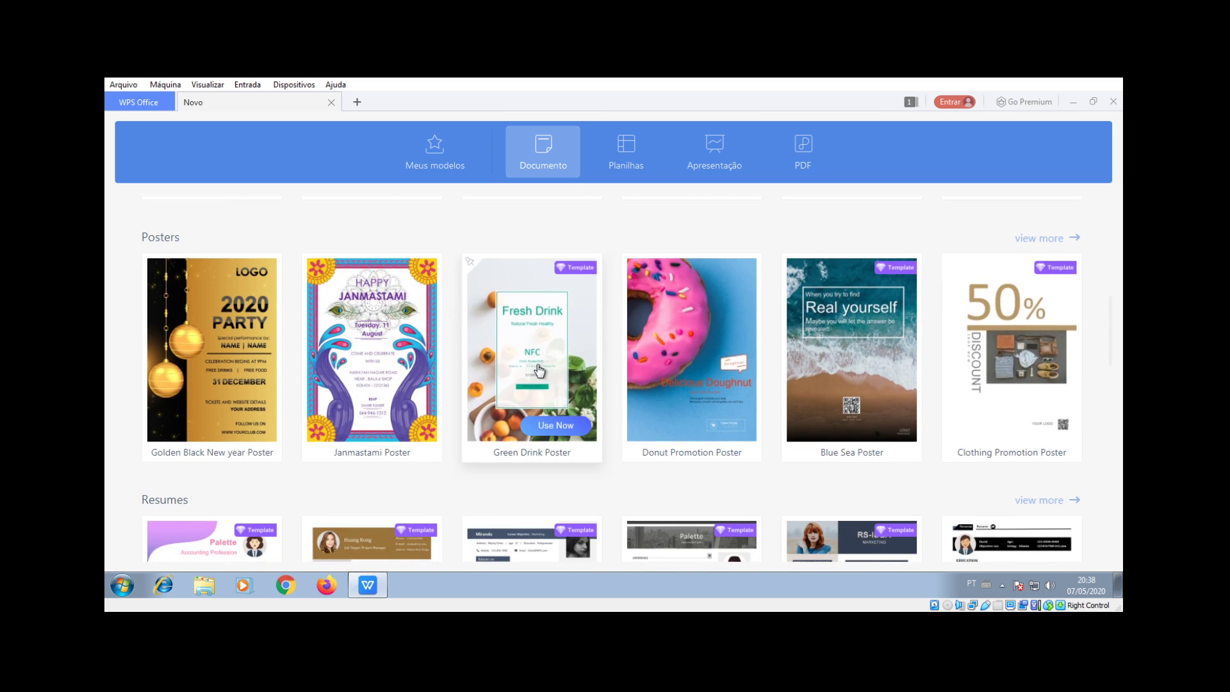
{"action": "scroll", "coordinate": [947, 365], "scroll_direction": "down", "scroll_amount": 1}
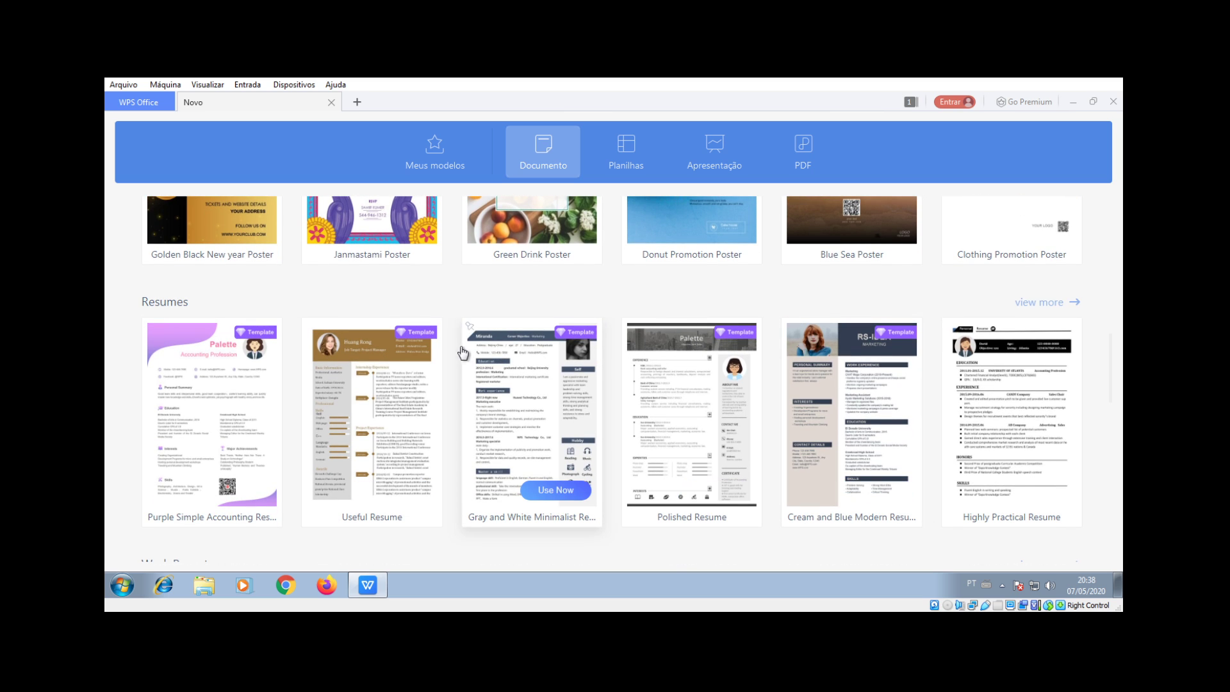
{"action": "scroll", "coordinate": [448, 346], "scroll_direction": "down", "scroll_amount": 8}
{"action": "scroll", "coordinate": [367, 346], "scroll_direction": "down", "scroll_amount": 3}
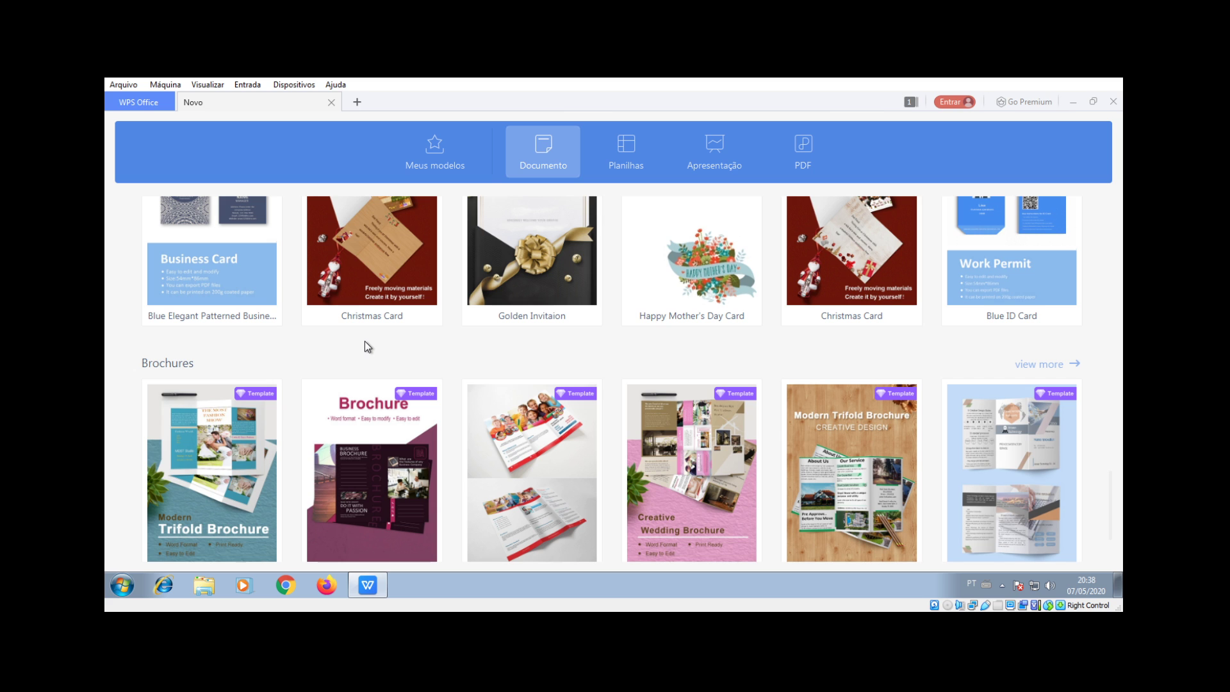
{"action": "mouse_move", "coordinate": [371, 325]}
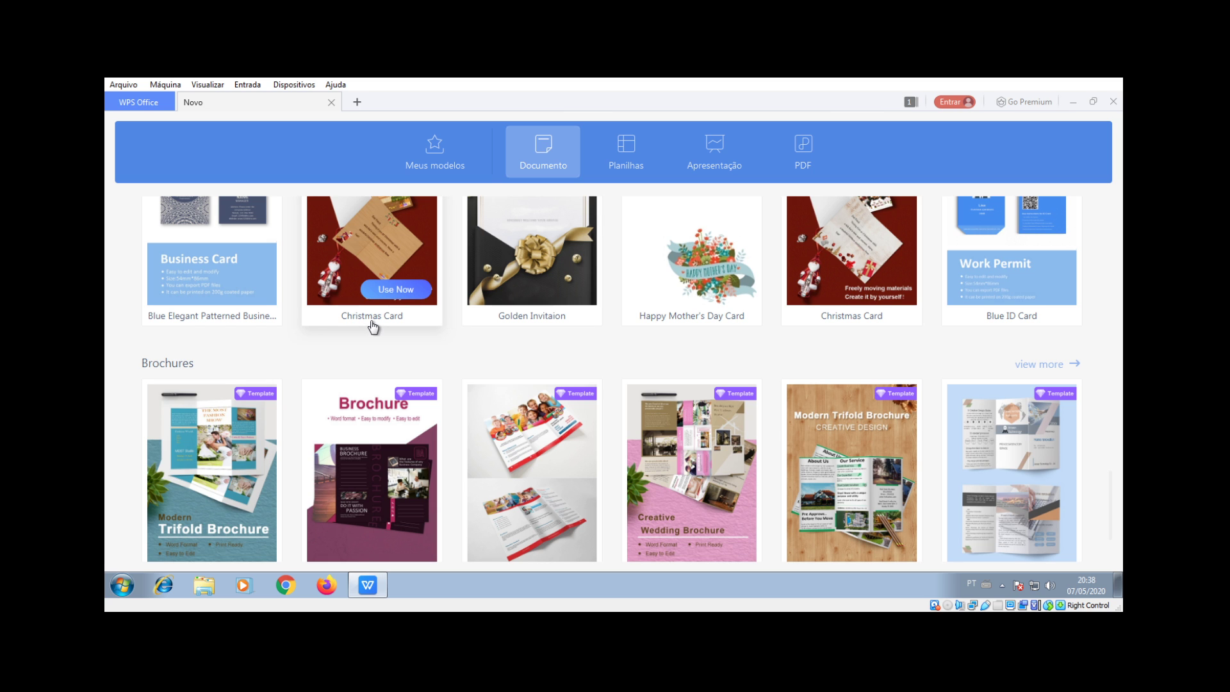
{"action": "scroll", "coordinate": [378, 323], "scroll_direction": "down", "scroll_amount": 2}
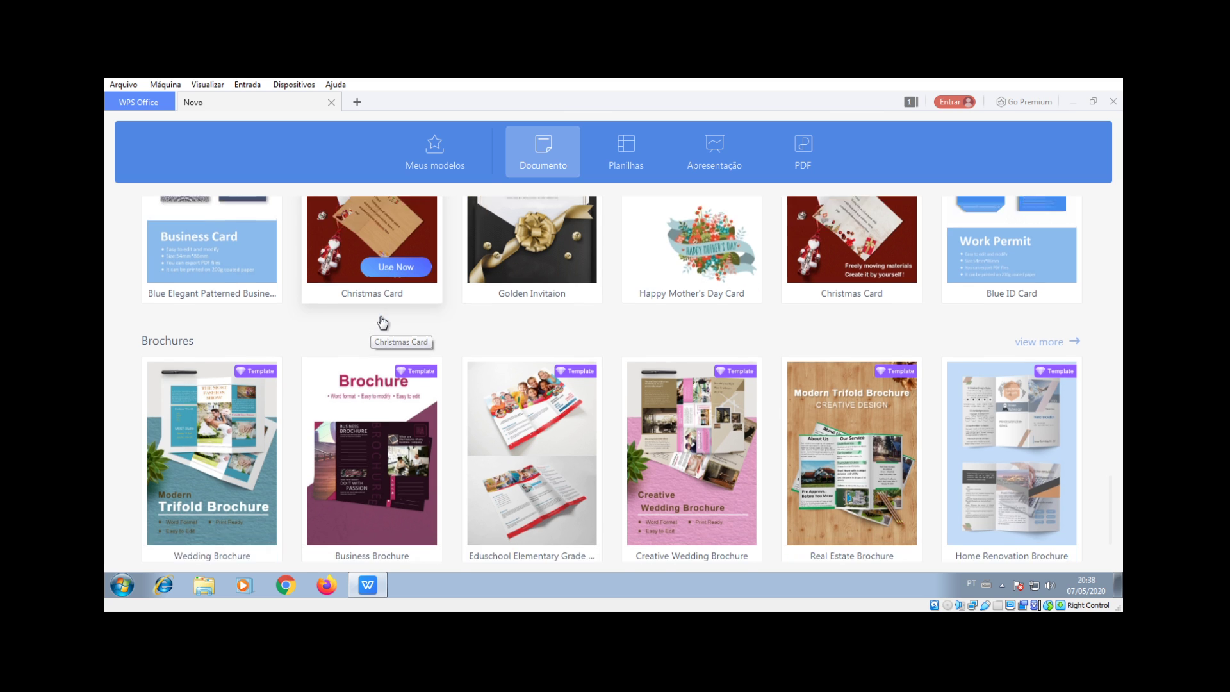
{"action": "scroll", "coordinate": [379, 320], "scroll_direction": "up", "scroll_amount": 20}
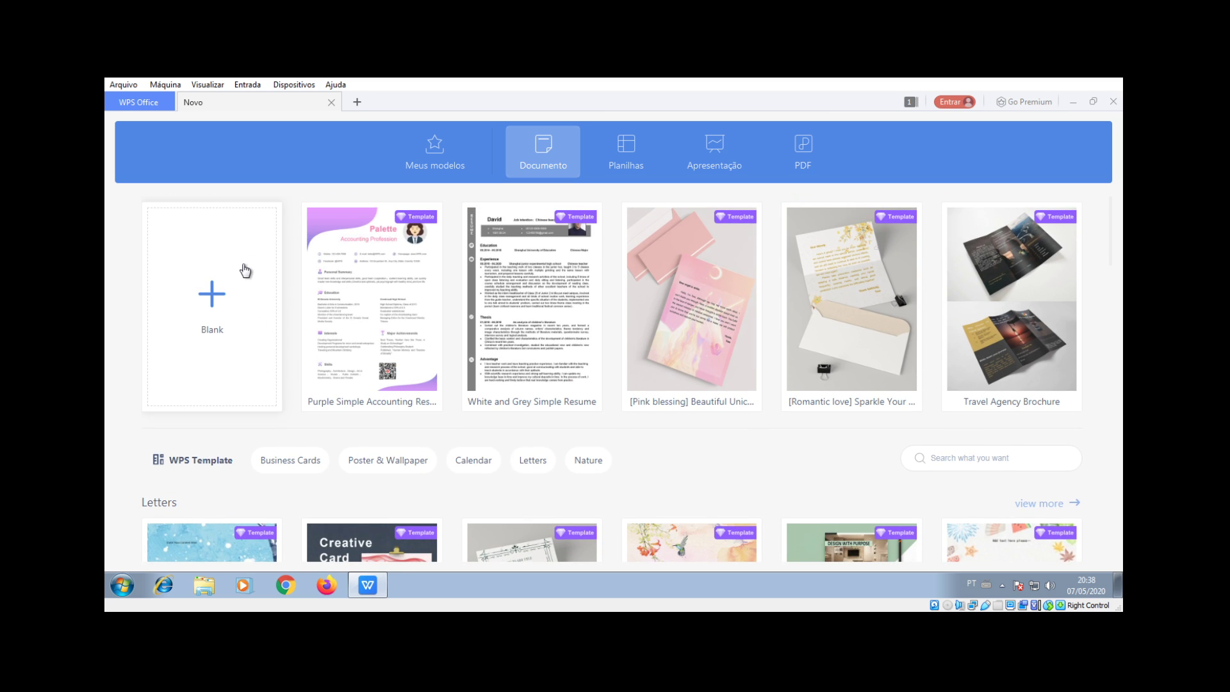
Step: Create a blank document and write "Texto qualquer" on its first line
{"action": "left_click", "coordinate": [245, 271]}
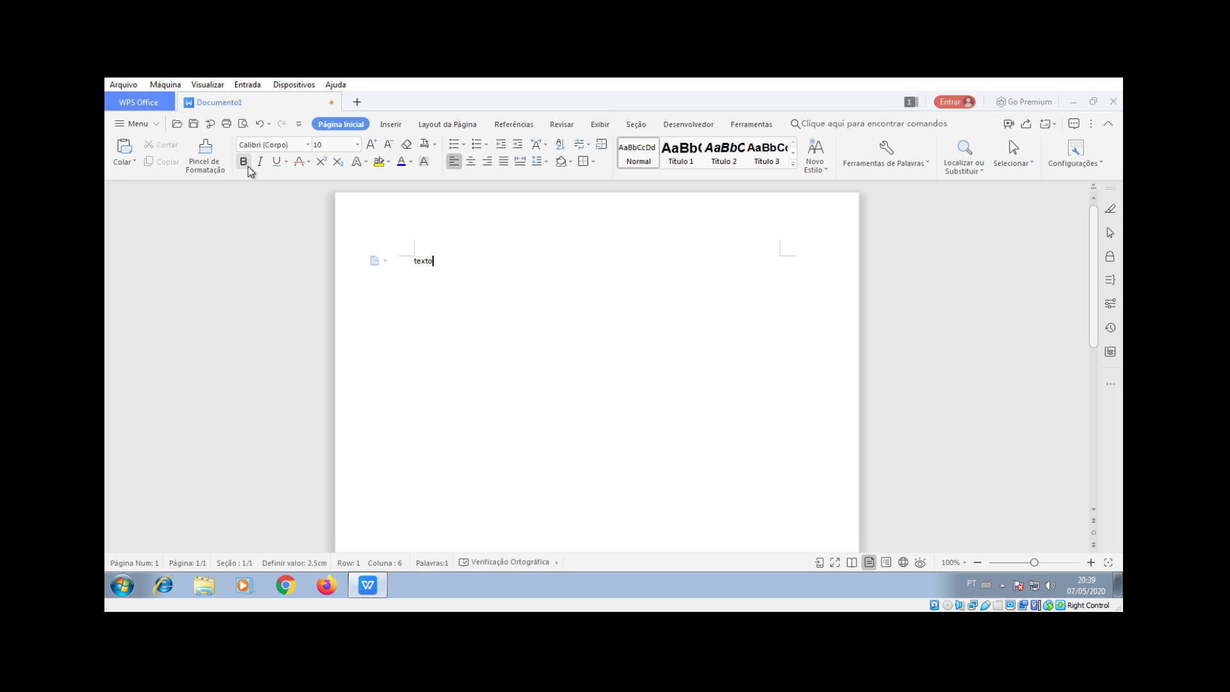
{"action": "type", "text": "ualquer"}
Step: Apply bold to "Texto qualquer" and remove it again
{"action": "left_click_drag", "start_coordinate": [416, 260], "coordinate": [478, 258]}
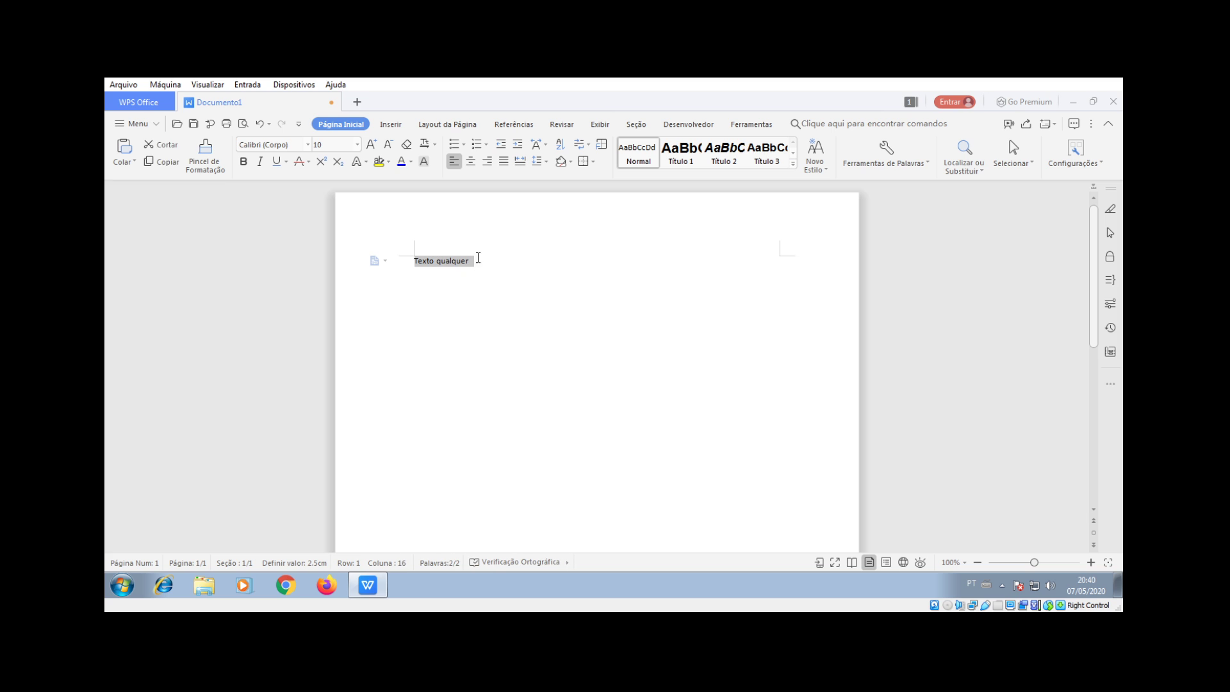
{"action": "left_click", "coordinate": [243, 163]}
{"action": "left_click", "coordinate": [243, 161]}
Step: Add the word "outro" in bold after "Texto qualquer" and select the whole line
{"action": "left_click", "coordinate": [481, 261]}
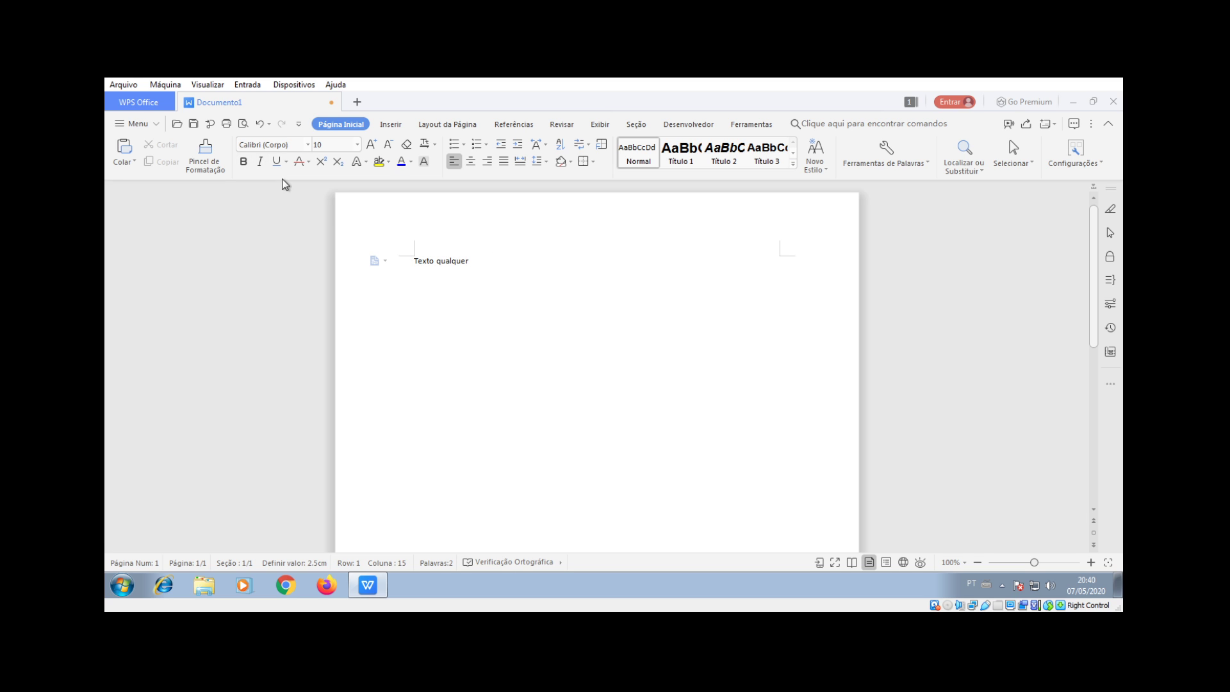
{"action": "left_click", "coordinate": [248, 161]}
{"action": "left_click", "coordinate": [399, 264]}
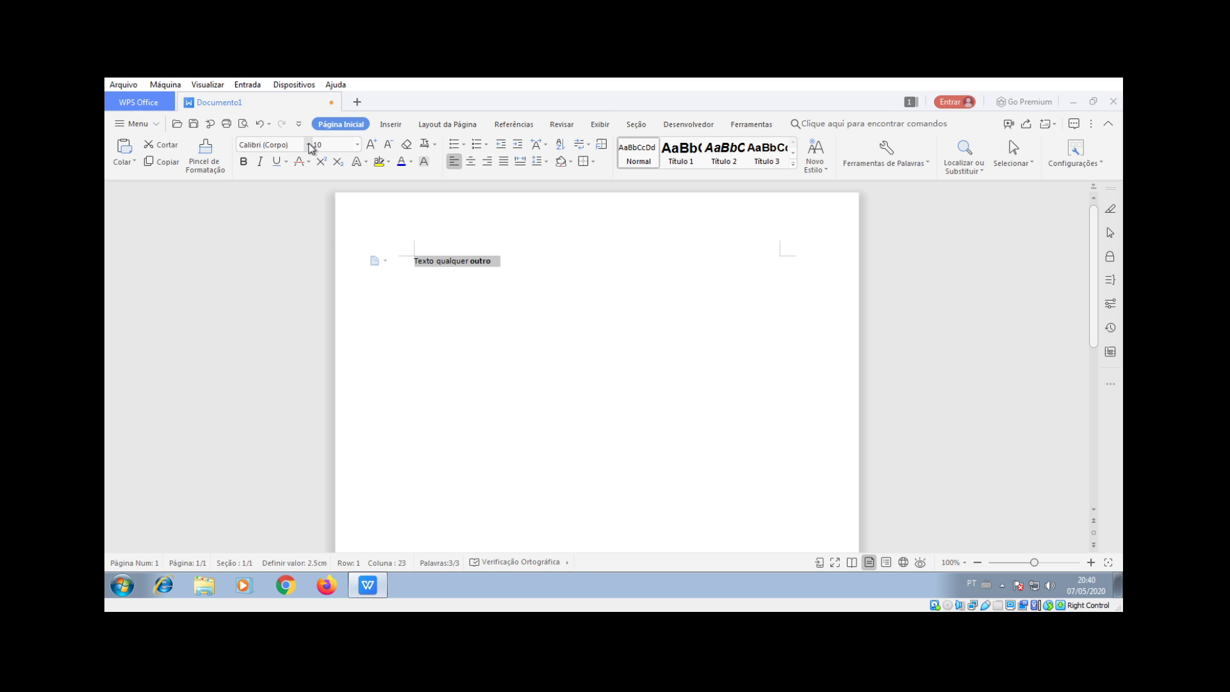
Step: Try to apply the online font 2020Wish to the selected line, and dismiss the sign-in window
{"action": "left_click", "coordinate": [308, 144]}
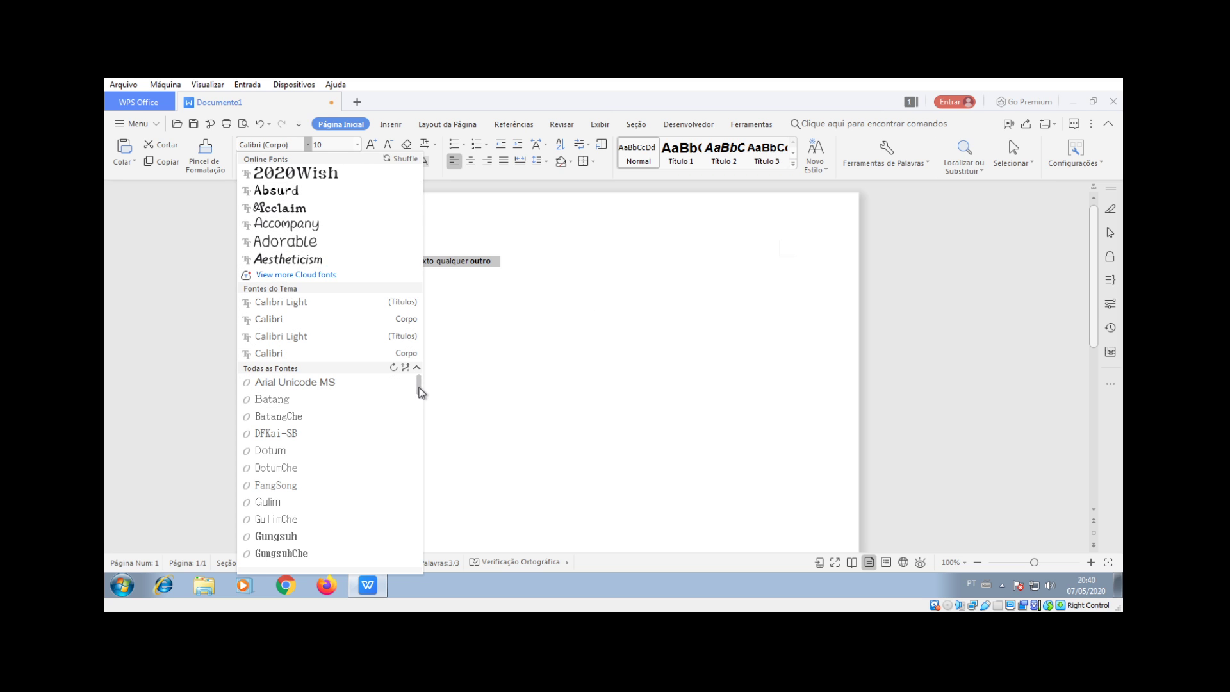
{"action": "left_click_drag", "start_coordinate": [418, 387], "coordinate": [417, 510]}
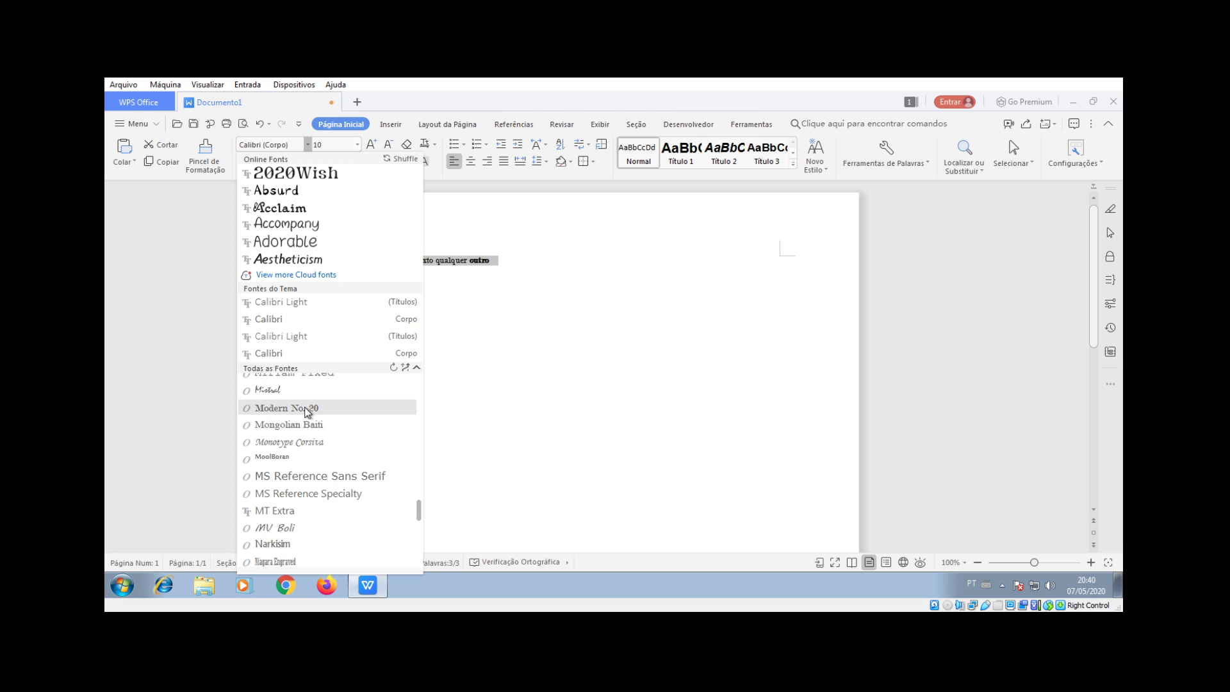
{"action": "scroll", "coordinate": [305, 411], "scroll_direction": "down", "scroll_amount": 2}
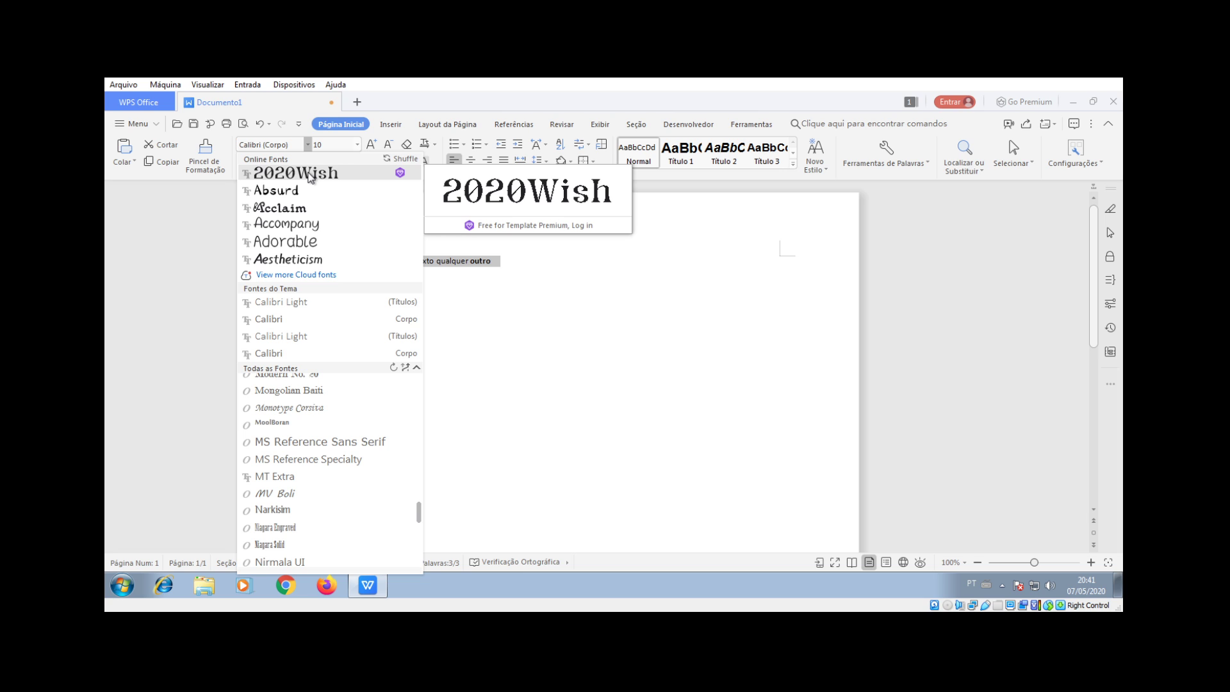
{"action": "left_click", "coordinate": [309, 174]}
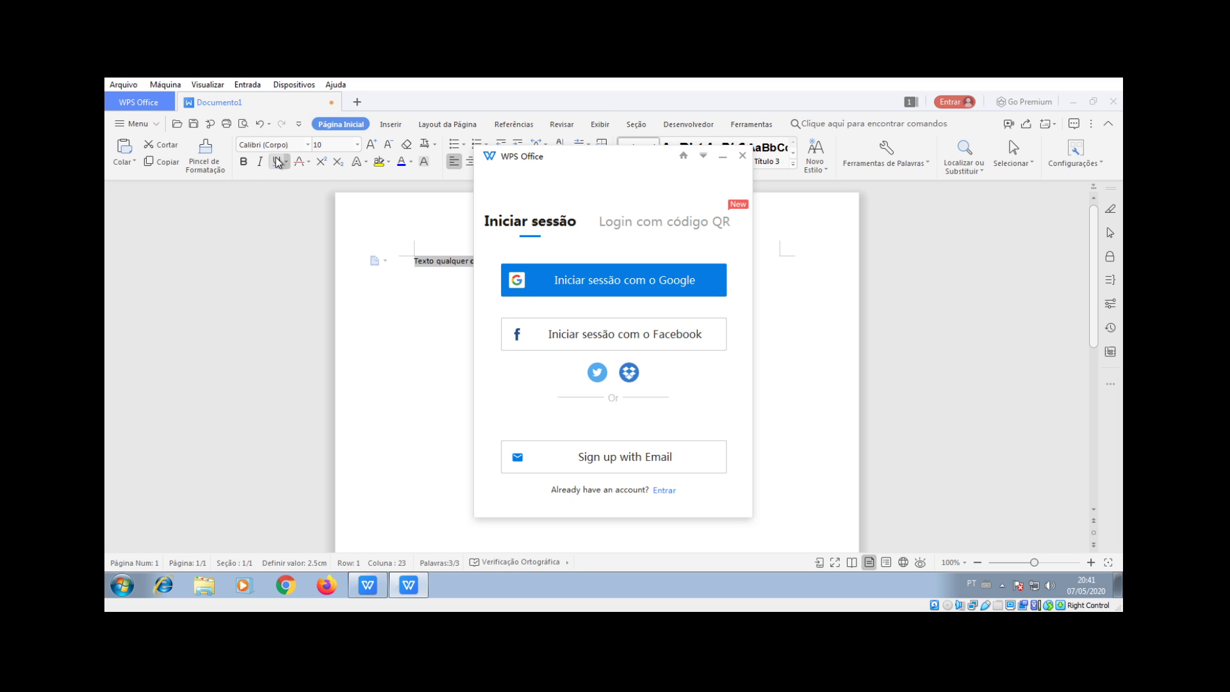
{"action": "left_click", "coordinate": [747, 157]}
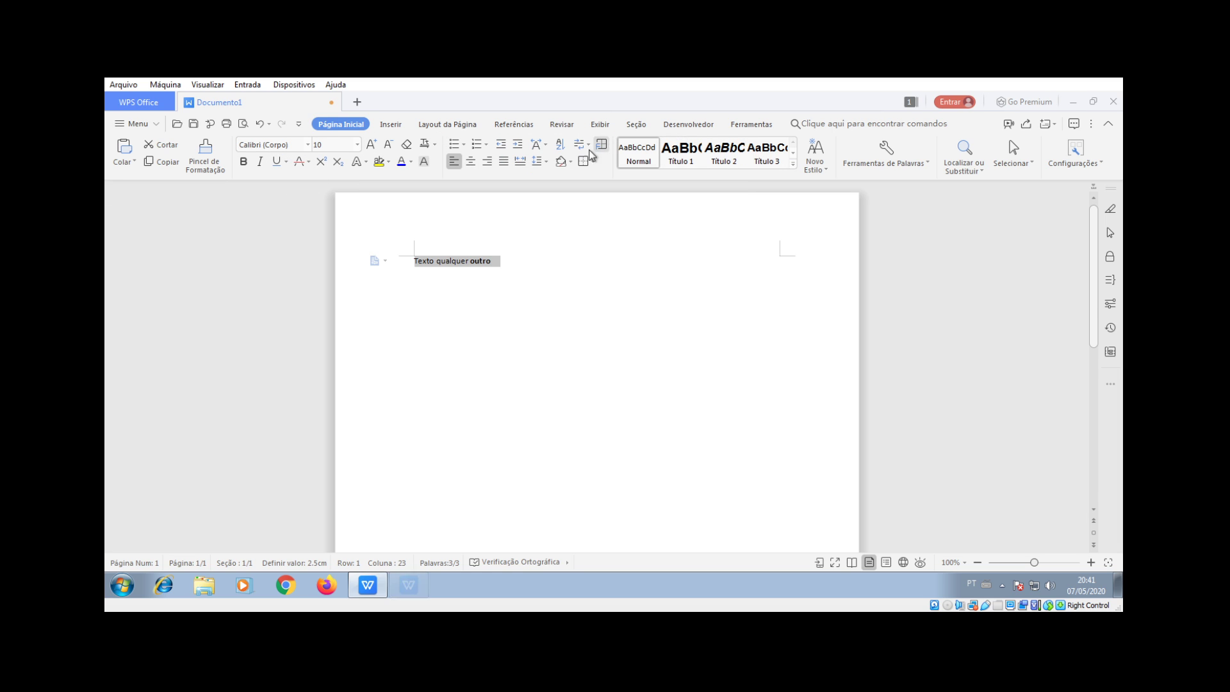
Step: Change the font of the selected line to Wide Latin
{"action": "left_click", "coordinate": [307, 145]}
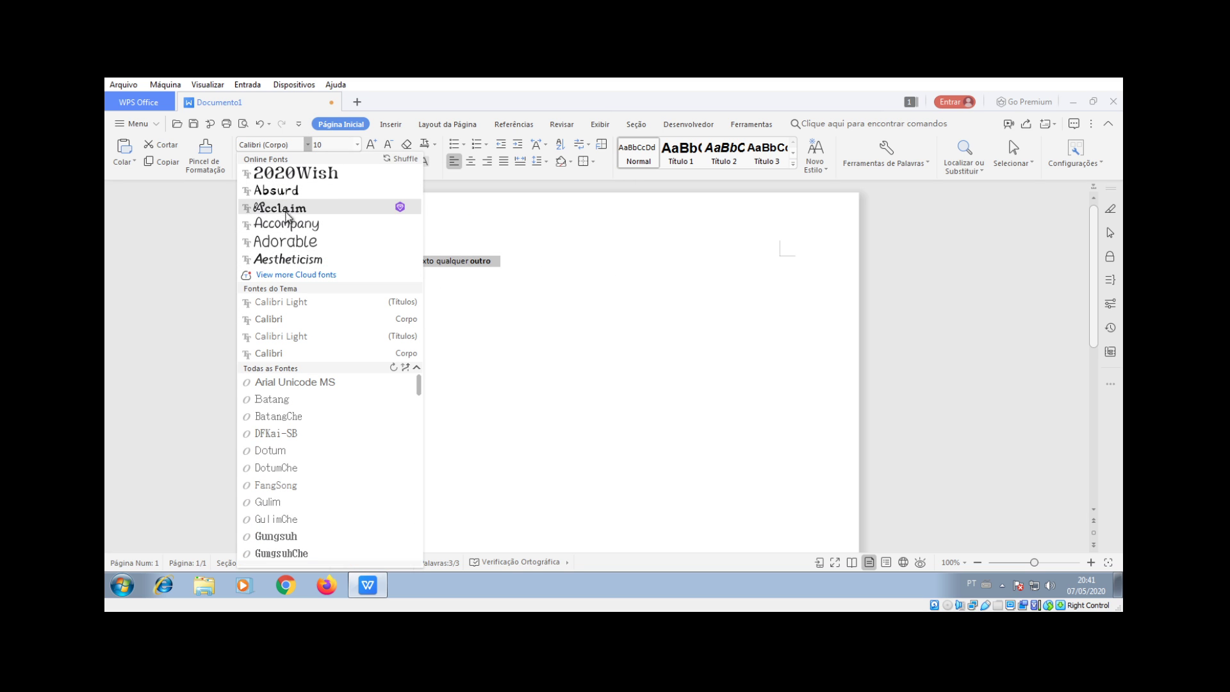
{"action": "mouse_move", "coordinate": [289, 265]}
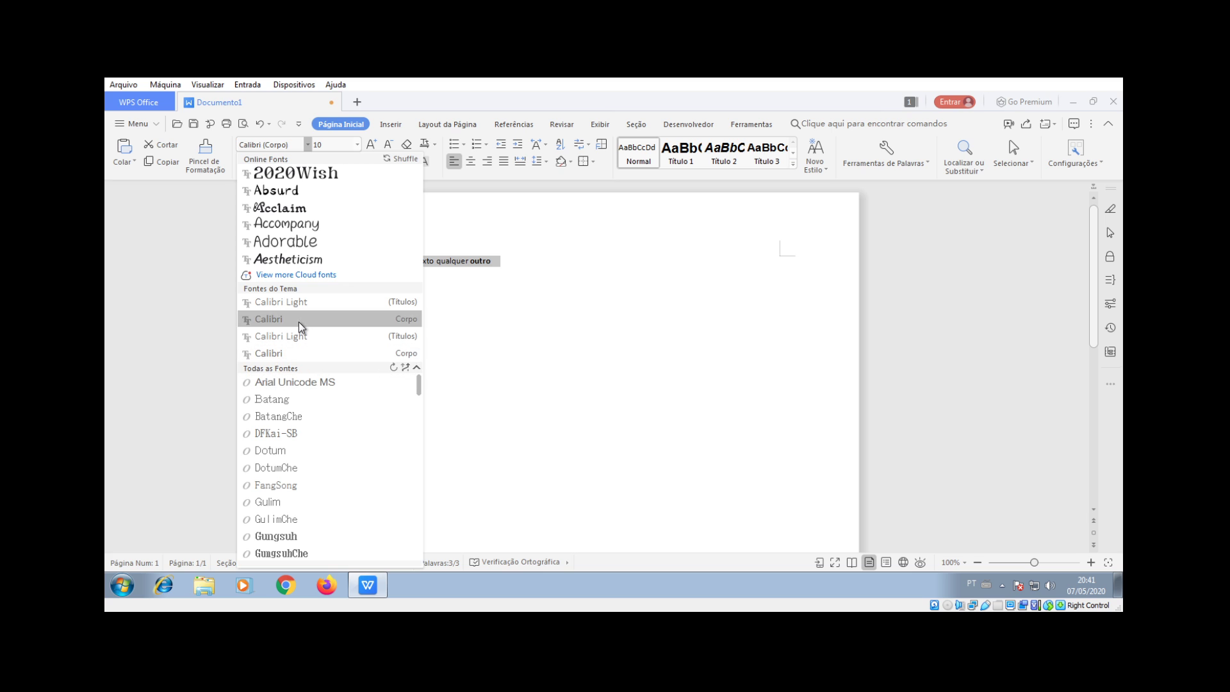
{"action": "scroll", "coordinate": [296, 400], "scroll_direction": "down", "scroll_amount": 2}
{"action": "scroll", "coordinate": [296, 410], "scroll_direction": "down", "scroll_amount": 3}
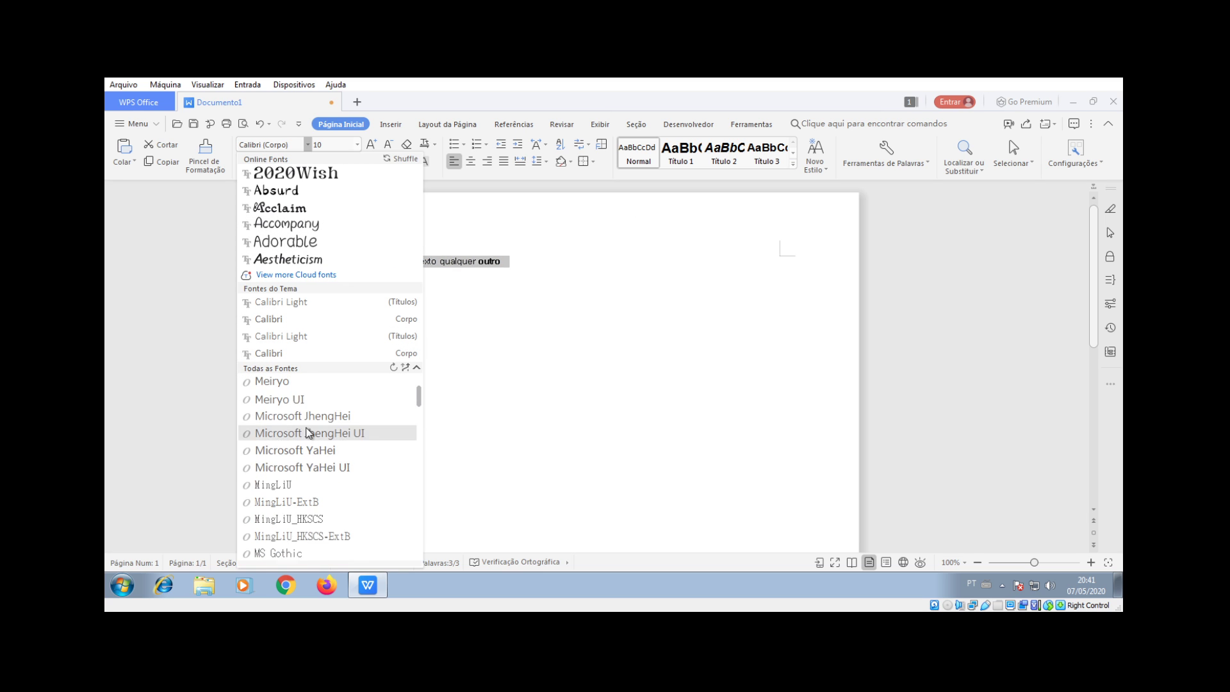
{"action": "left_click_drag", "start_coordinate": [418, 398], "coordinate": [400, 553]}
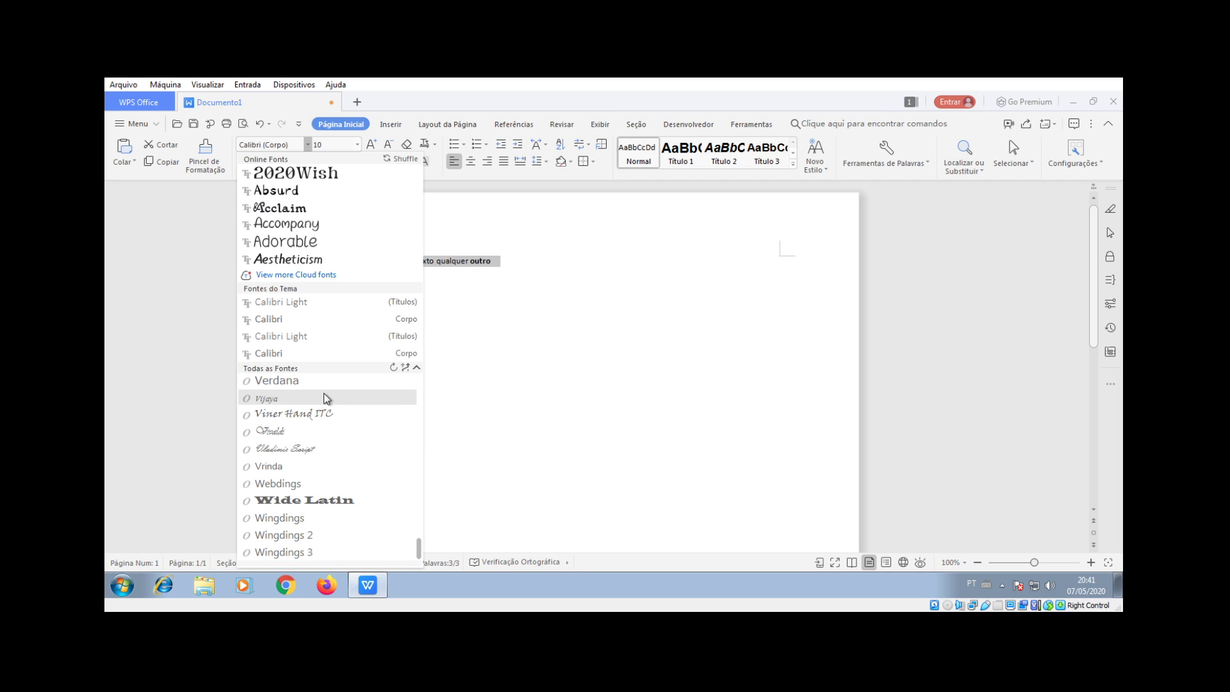
{"action": "left_click", "coordinate": [280, 503]}
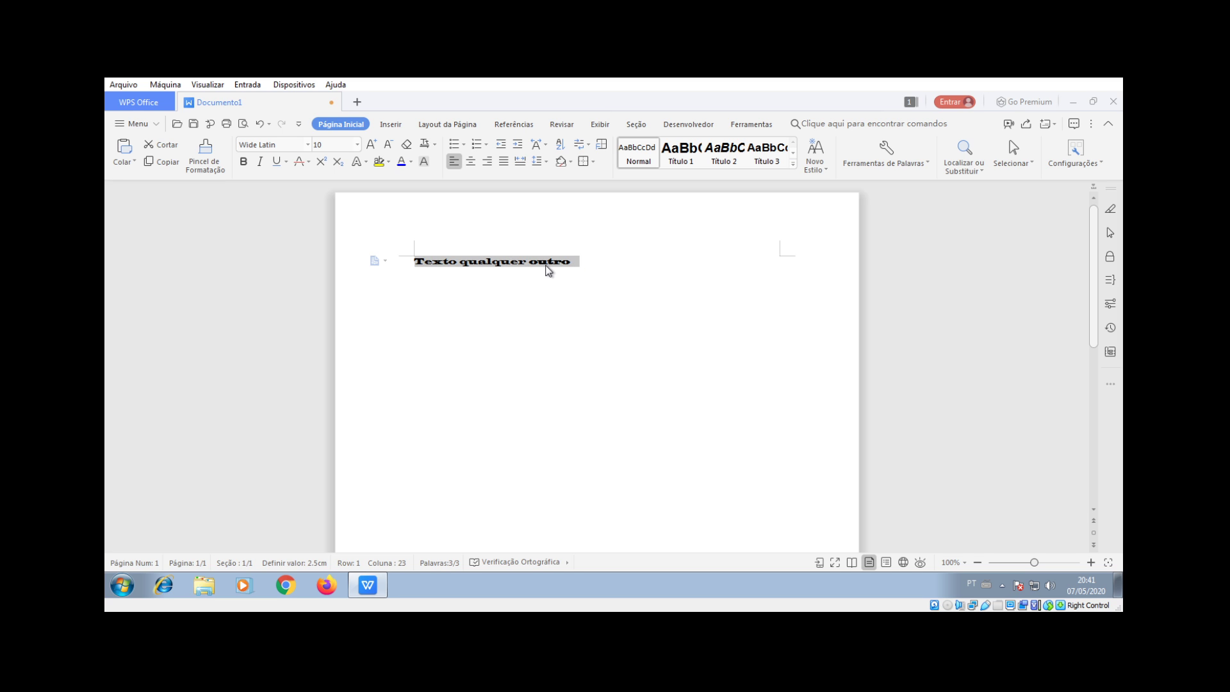
Step: Set the selected text's font size to 48, and step it down and up until it reaches 72
{"action": "left_click", "coordinate": [357, 144]}
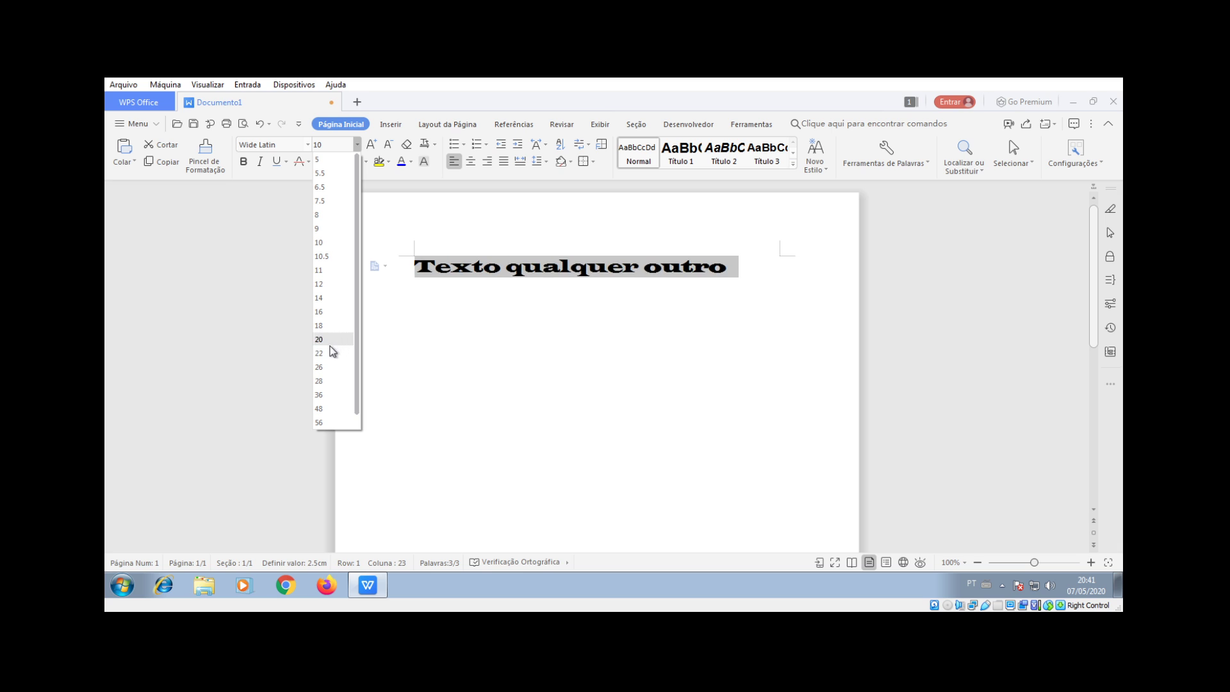
{"action": "left_click", "coordinate": [322, 410]}
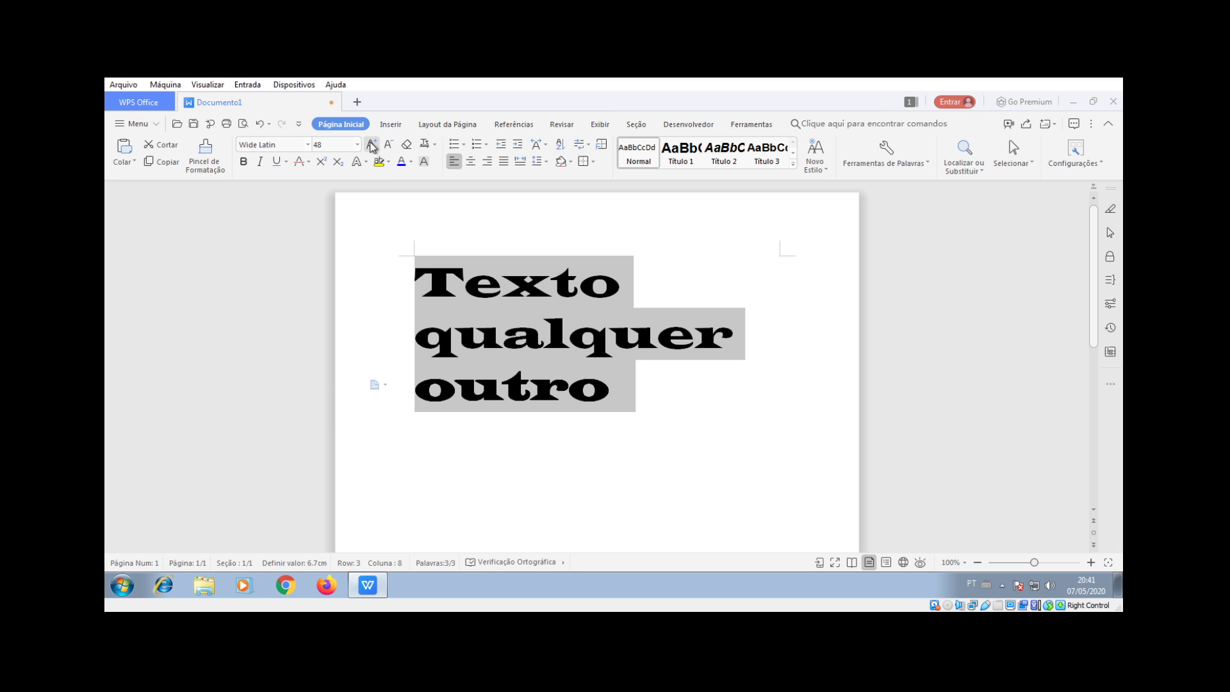
{"action": "left_click", "coordinate": [390, 148]}
{"action": "left_click", "coordinate": [390, 147]}
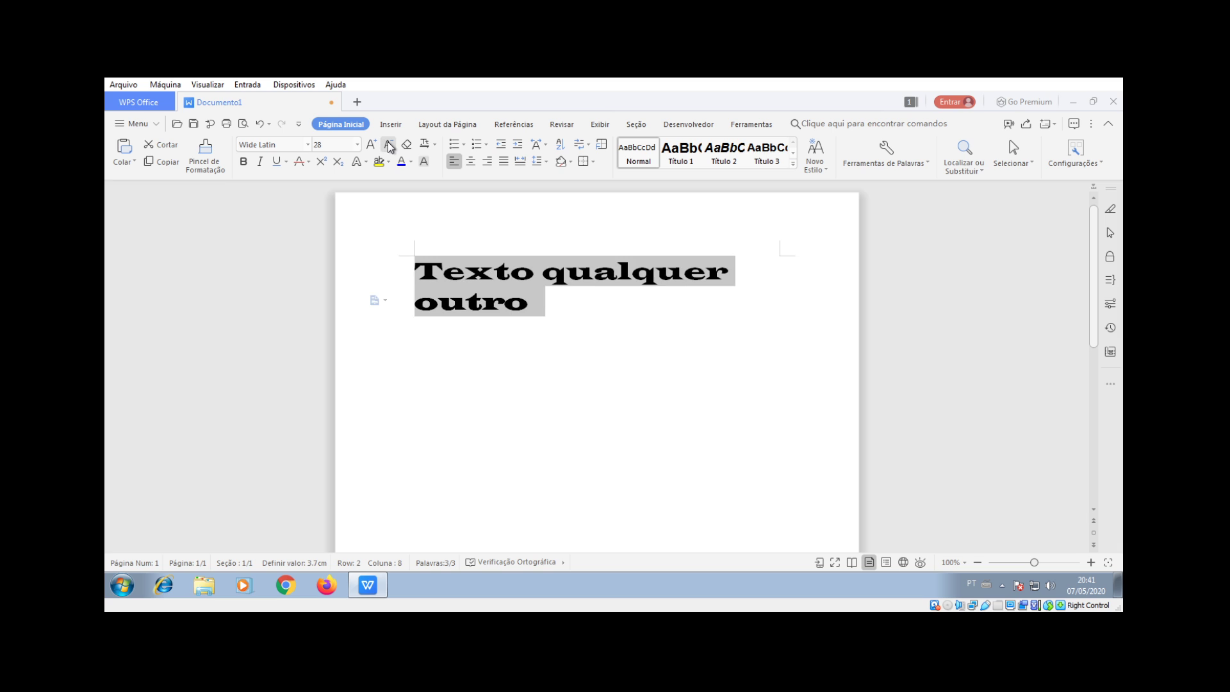
{"action": "left_click", "coordinate": [389, 147]}
{"action": "left_click", "coordinate": [372, 146]}
{"action": "left_click", "coordinate": [372, 146]}
{"action": "left_click", "coordinate": [373, 146]}
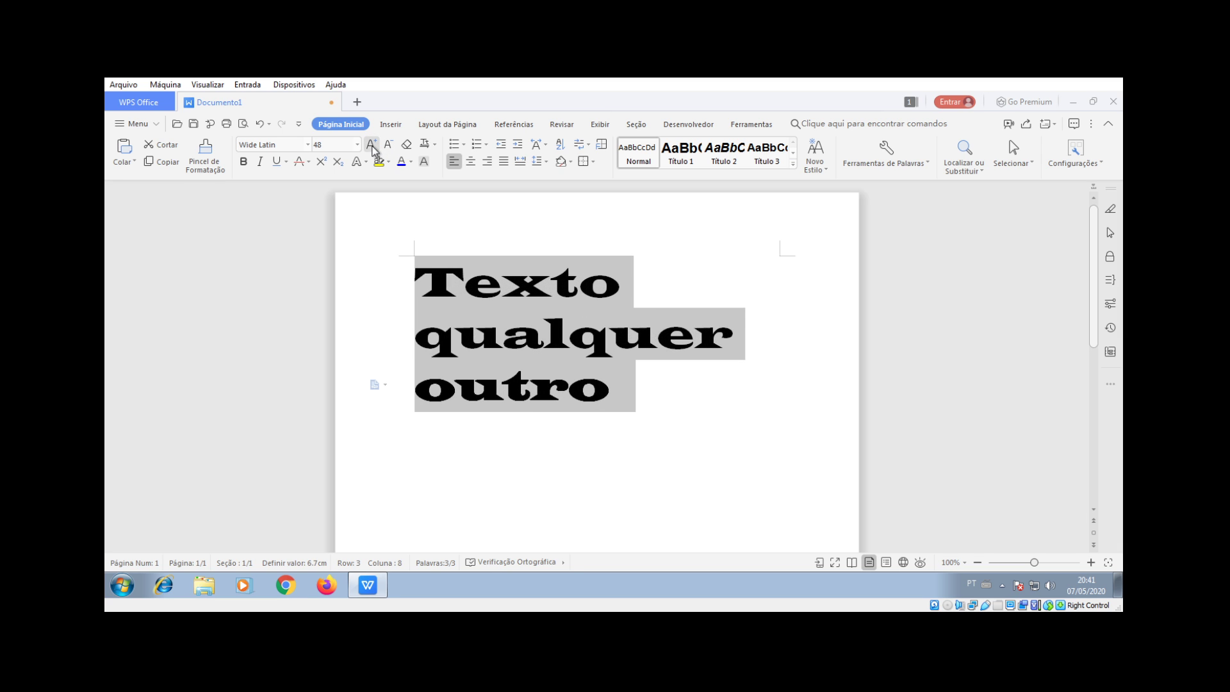
{"action": "left_click", "coordinate": [372, 146]}
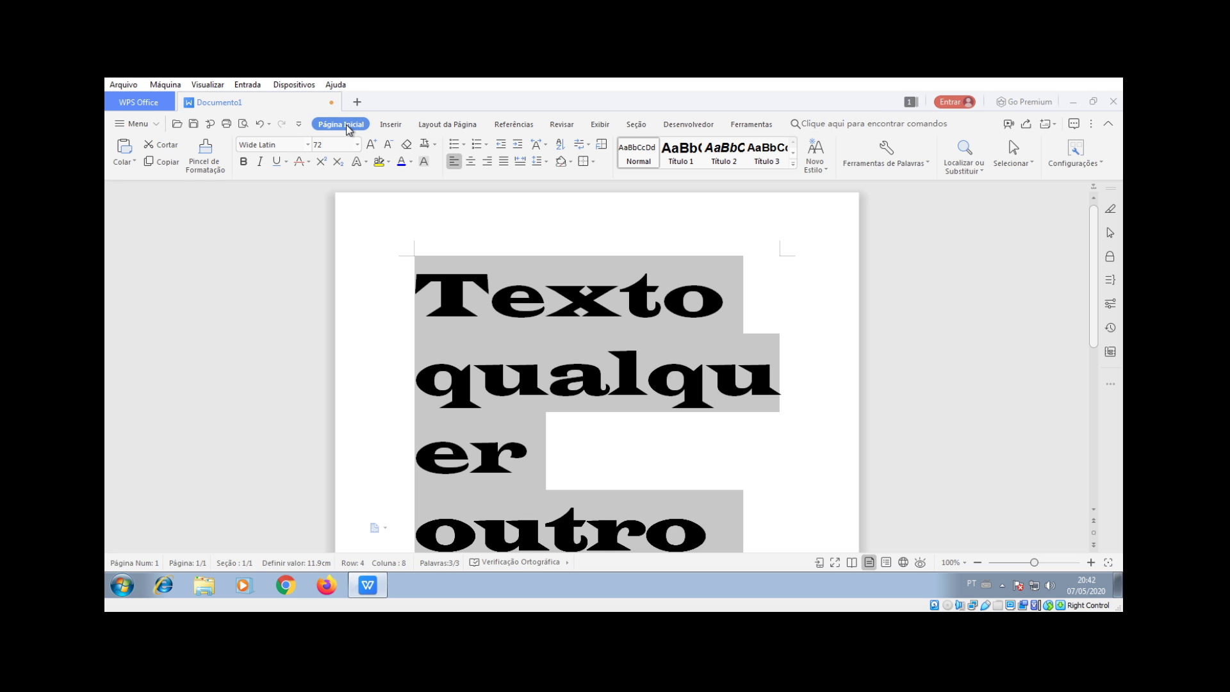
Step: View the WordArt styles, and replace the selected text with an empty equation, closing the Equation Editor without entering anything
{"action": "left_click", "coordinate": [391, 126]}
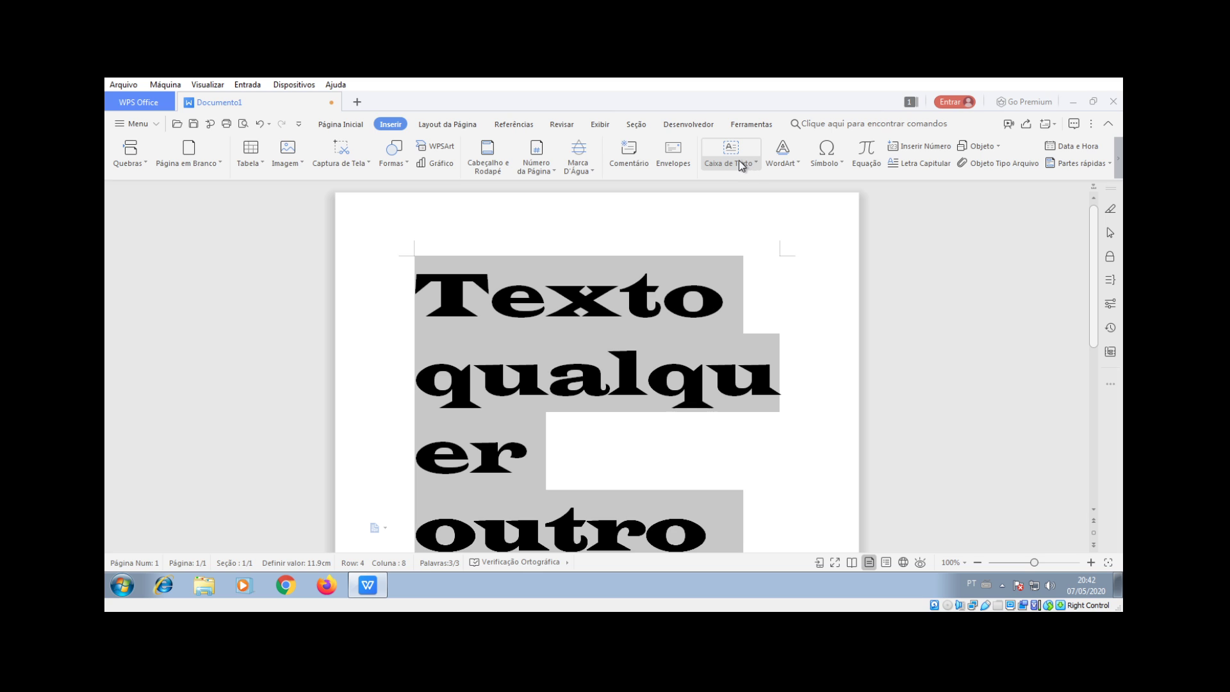
{"action": "left_click", "coordinate": [798, 164]}
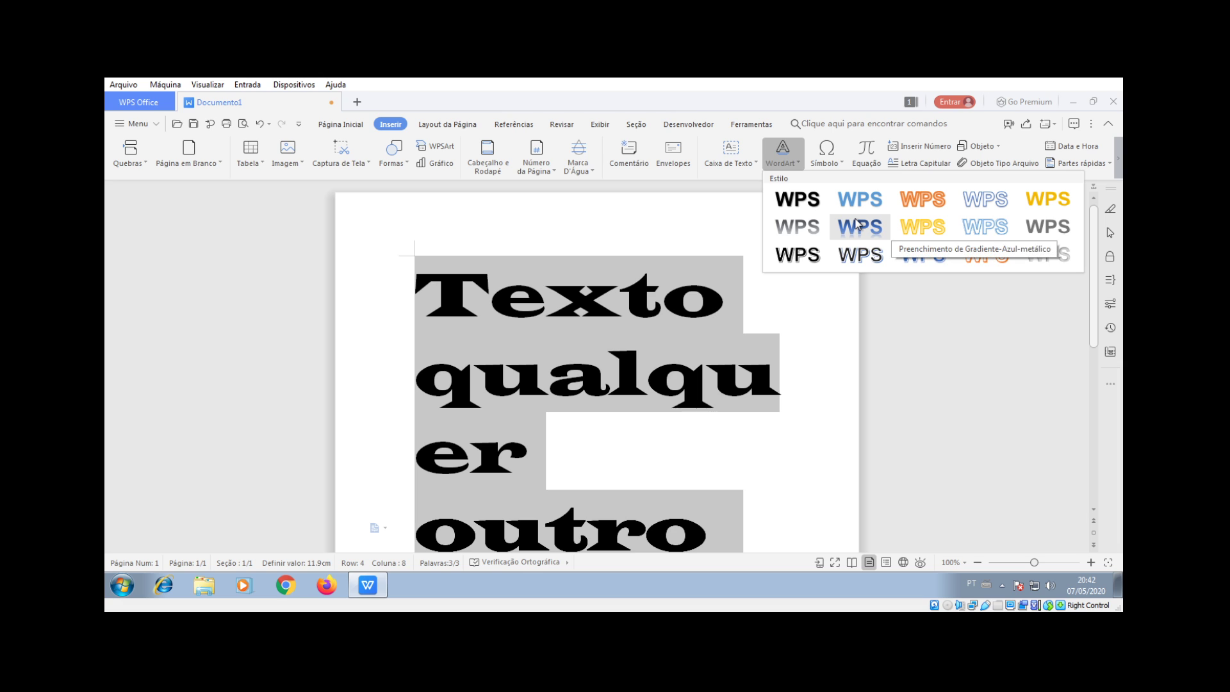
{"action": "left_click", "coordinate": [866, 153]}
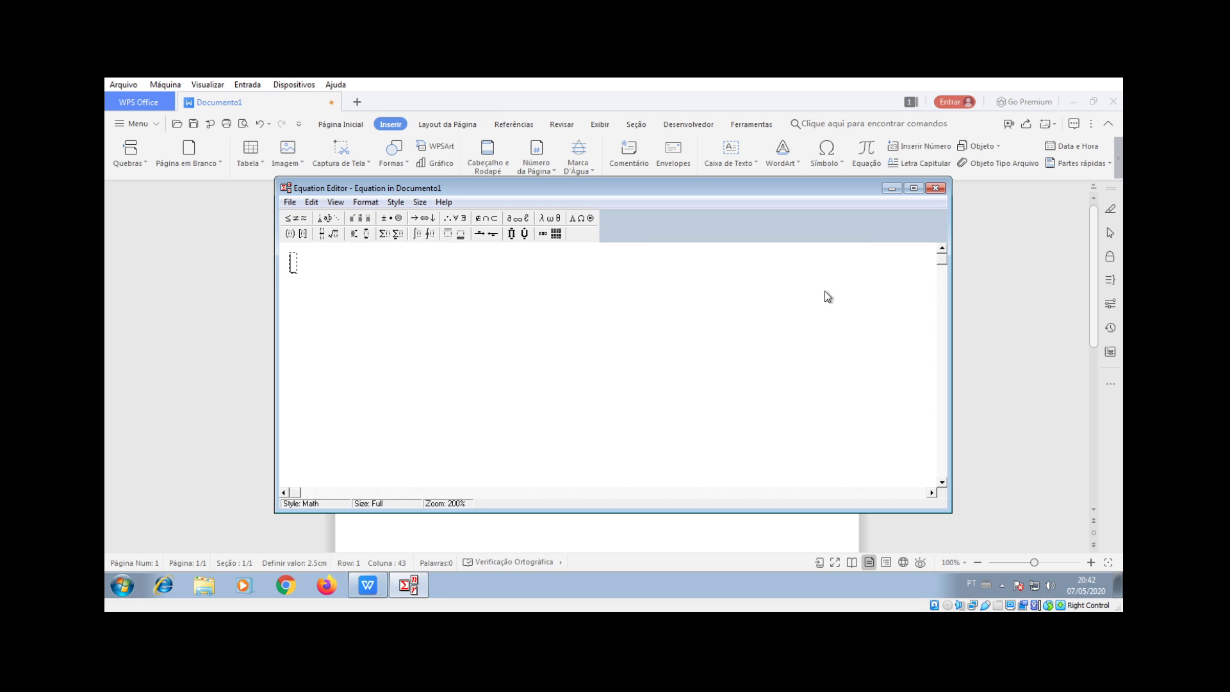
{"action": "left_click", "coordinate": [935, 189]}
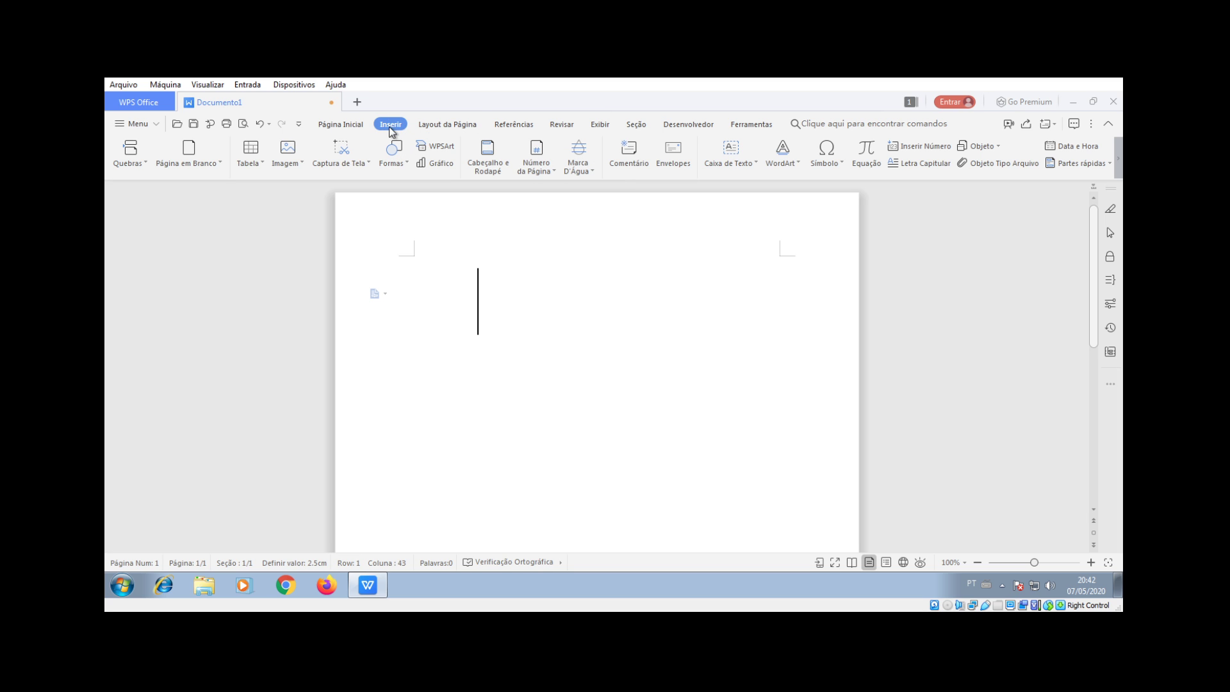
Step: Set the document's page orientation to landscape
{"action": "left_click", "coordinate": [426, 124]}
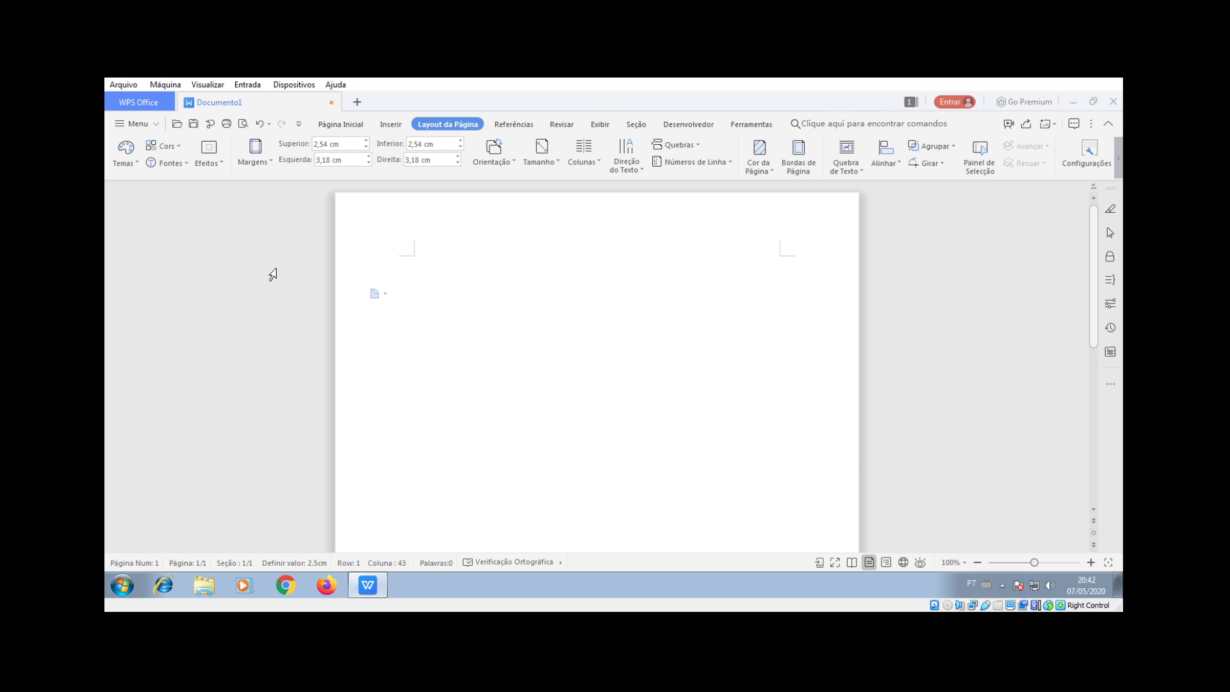
{"action": "left_click", "coordinate": [508, 161]}
{"action": "left_click", "coordinate": [509, 211]}
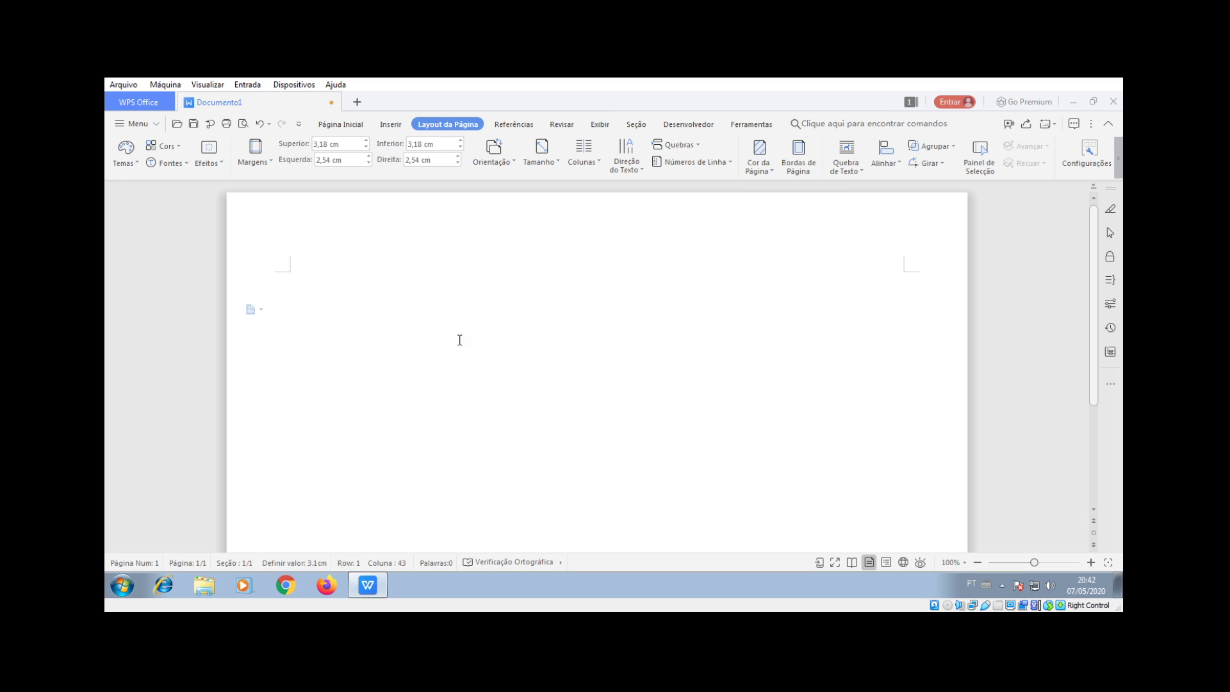
{"action": "scroll", "coordinate": [459, 343], "scroll_direction": "down", "scroll_amount": 1, "text": "ctrl"}
{"action": "scroll", "coordinate": [459, 346], "scroll_direction": "down", "scroll_amount": 4, "text": "ctrl"}
{"action": "scroll", "coordinate": [459, 346], "scroll_direction": "up", "scroll_amount": 1}
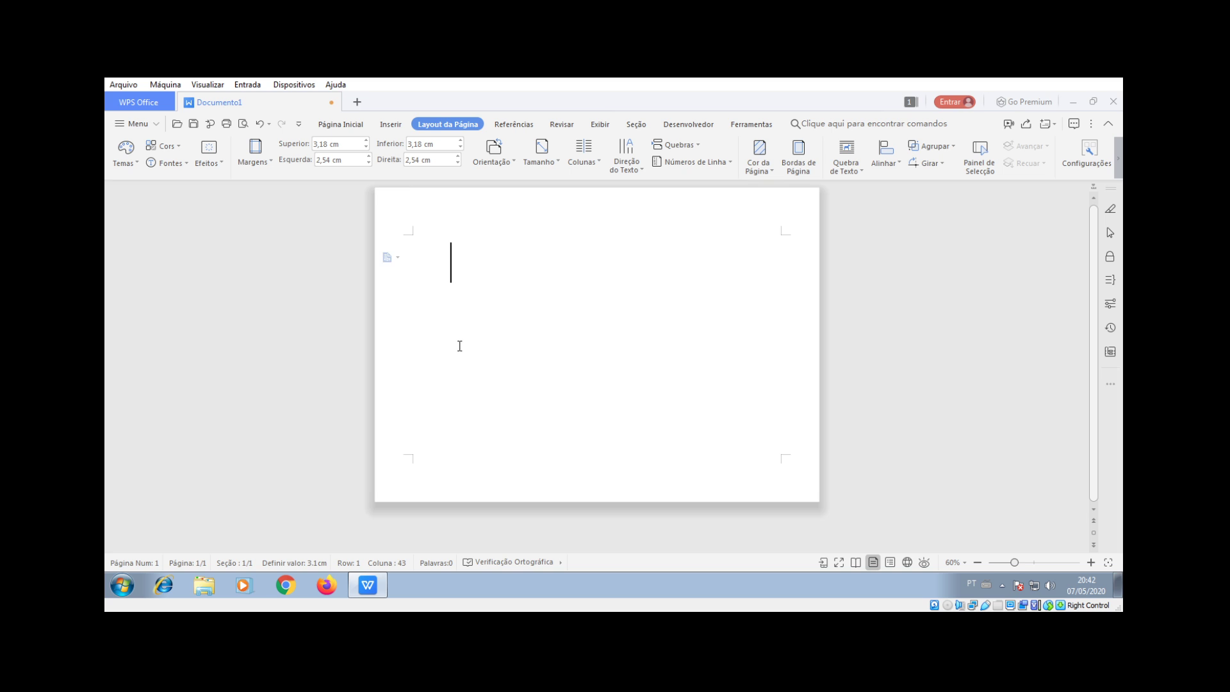
Step: Set the page orientation back to portrait, and view the available paper sizes without choosing one
{"action": "left_click", "coordinate": [510, 163]}
{"action": "left_click", "coordinate": [506, 187]}
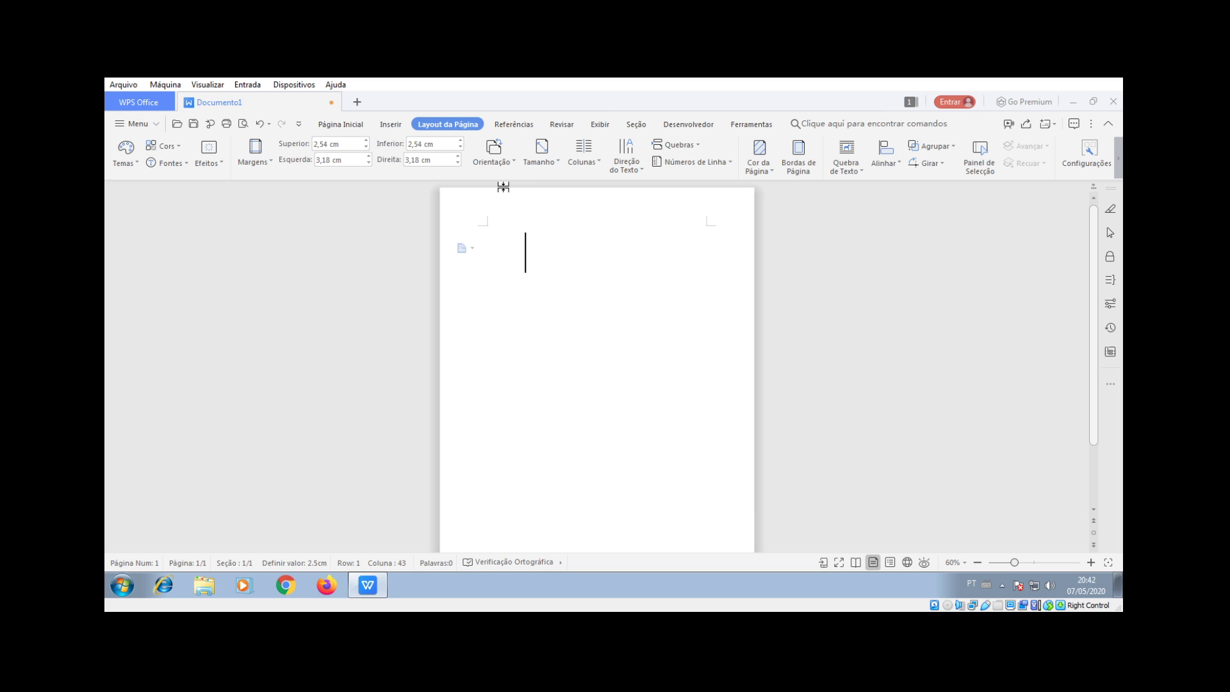
{"action": "left_click", "coordinate": [554, 165]}
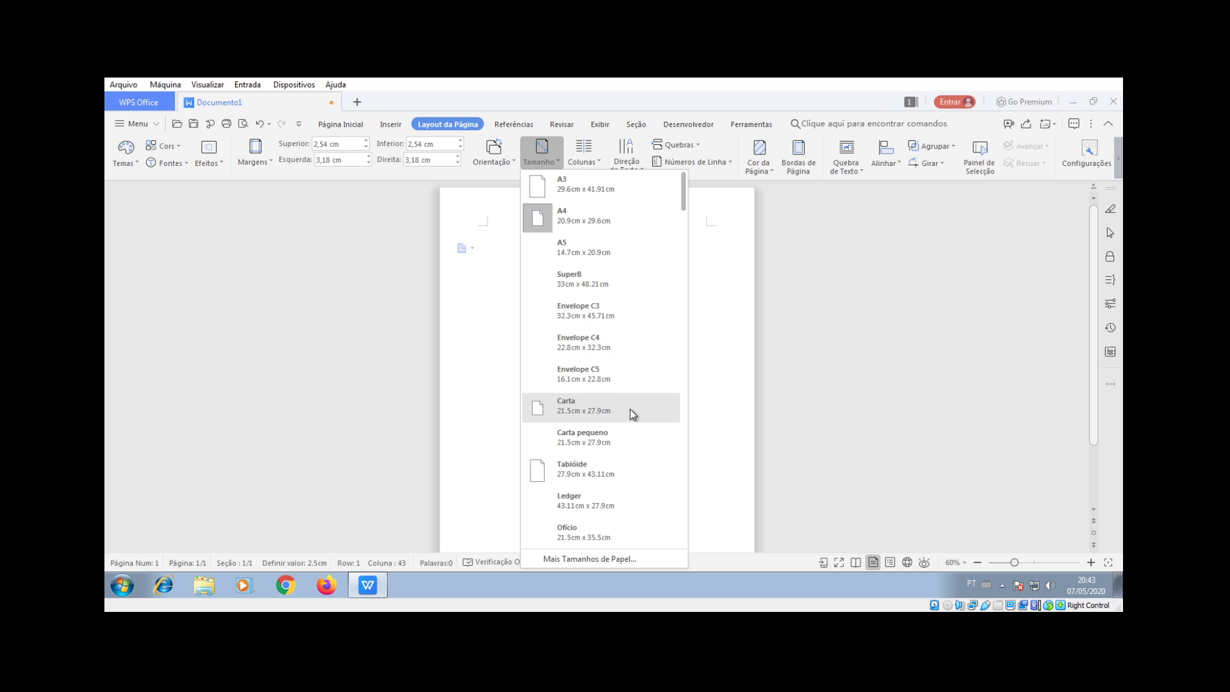
{"action": "scroll", "coordinate": [621, 376], "scroll_direction": "down", "scroll_amount": 8}
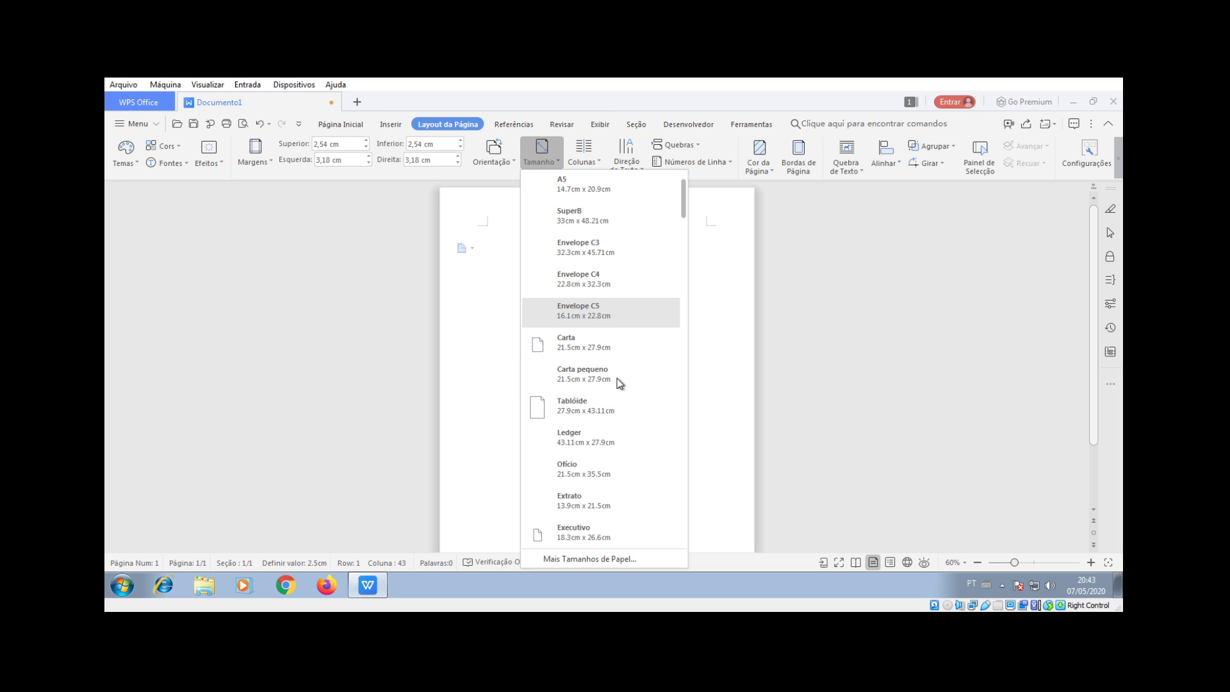
{"action": "left_click", "coordinate": [851, 284]}
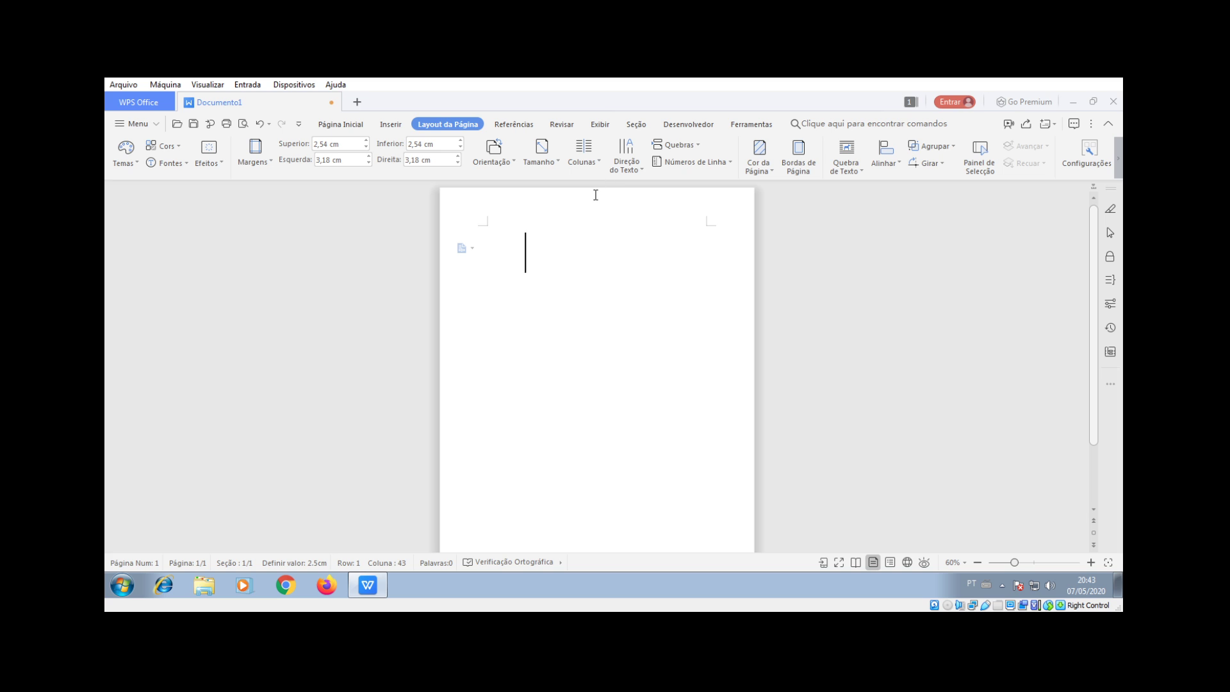
Step: Look over the commands for references, page layout, inserting objects and reviewing
{"action": "scroll", "coordinate": [597, 229], "scroll_direction": "down", "scroll_amount": 3}
{"action": "scroll", "coordinate": [597, 238], "scroll_direction": "up", "scroll_amount": 3}
{"action": "left_click", "coordinate": [507, 132]}
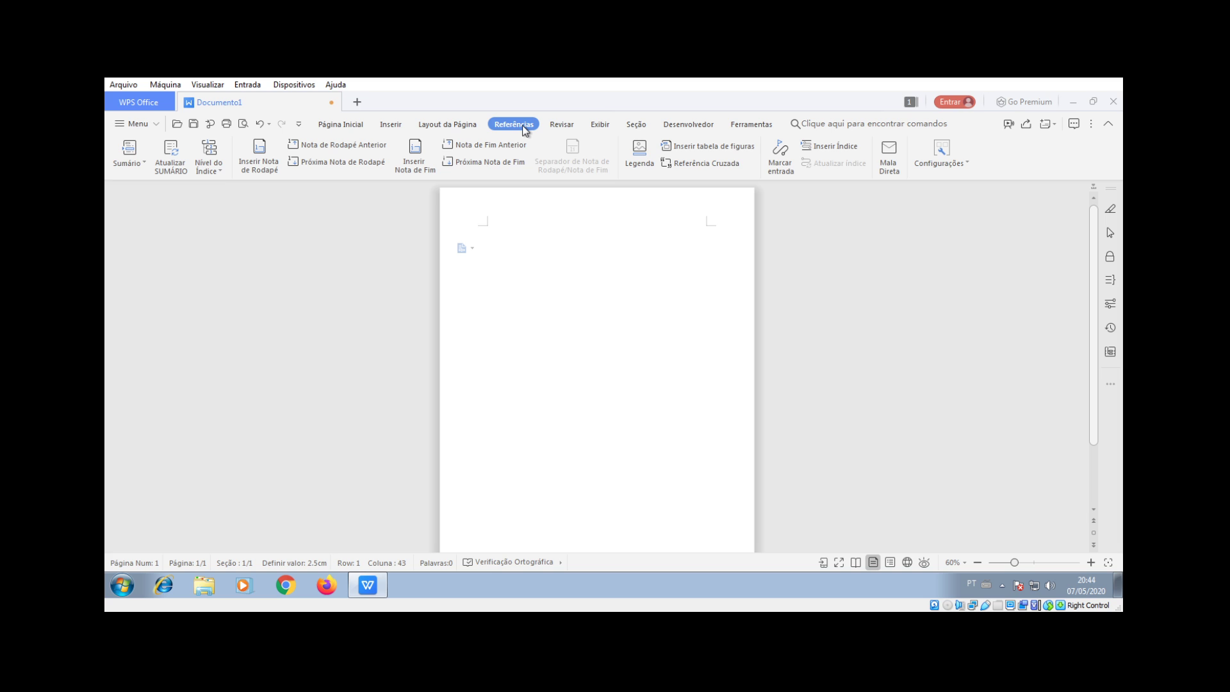
{"action": "left_click", "coordinate": [449, 125]}
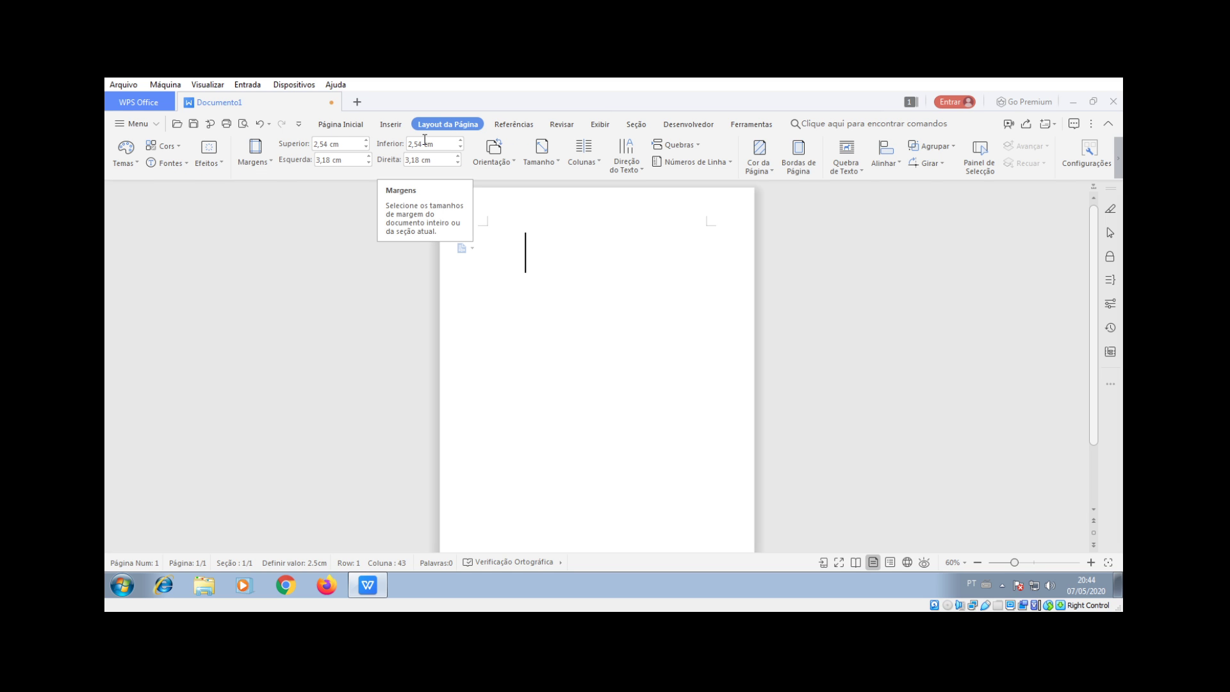
{"action": "left_click", "coordinate": [391, 123]}
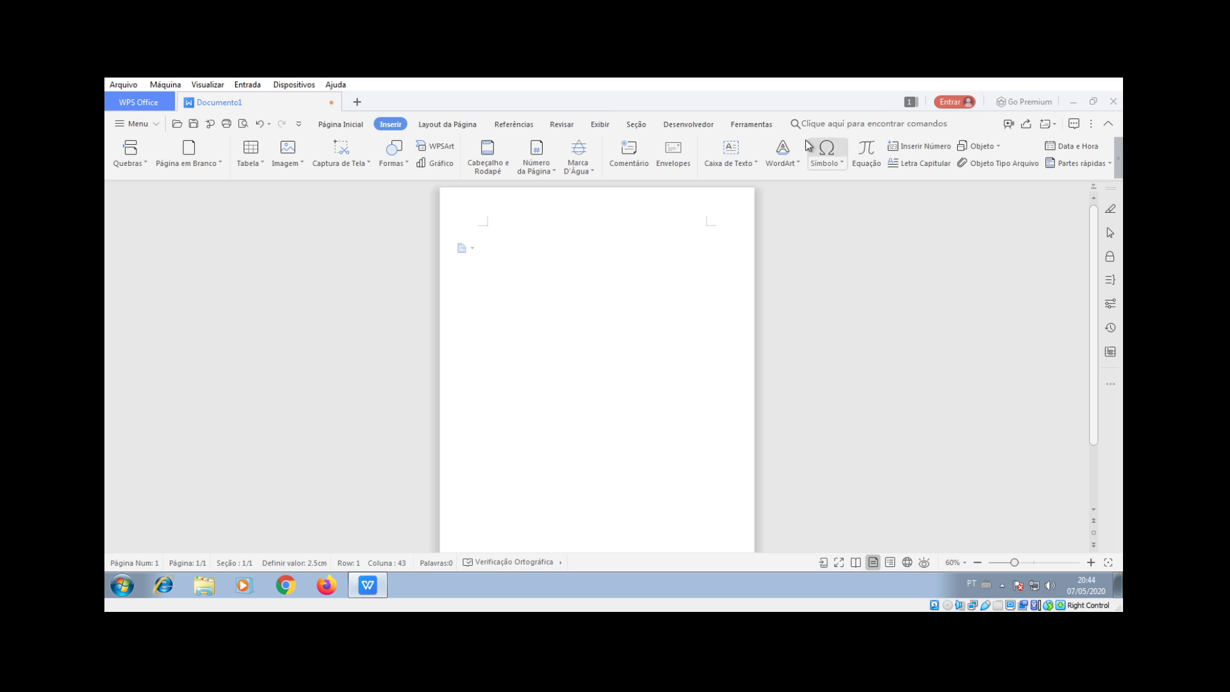
{"action": "left_click", "coordinate": [562, 124]}
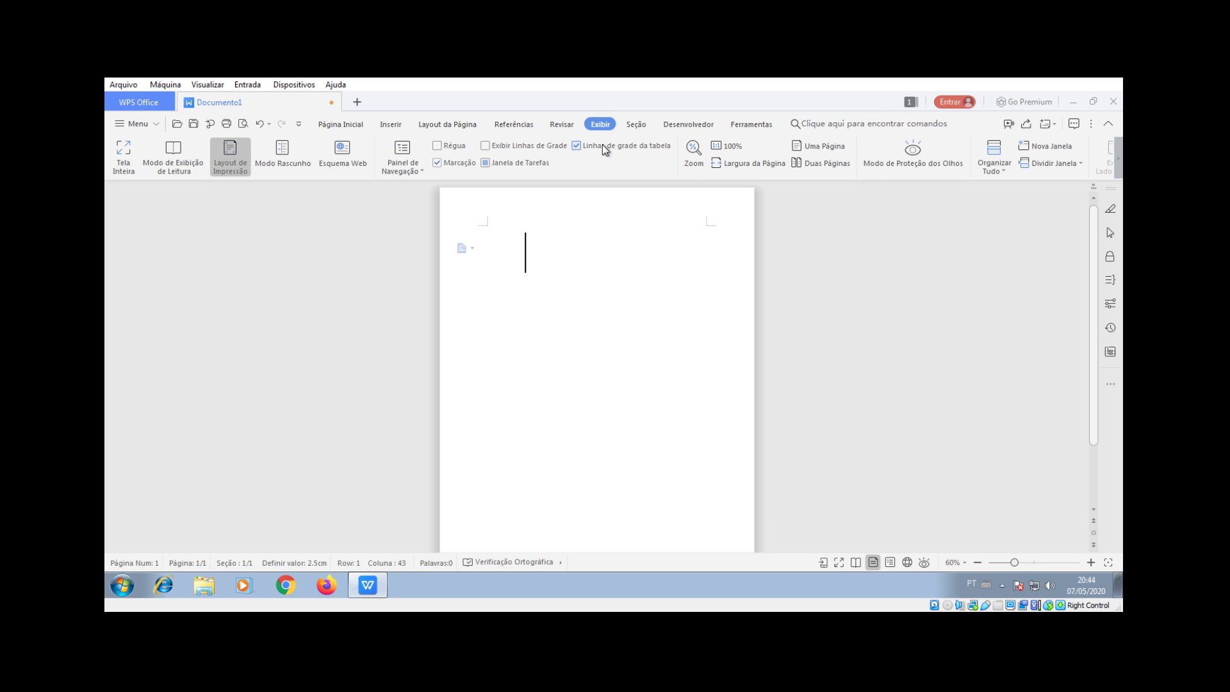
Step: Show the ruler, and toggle the table gridlines and the page gridlines, leaving the page gridlines hidden
{"action": "left_click", "coordinate": [437, 146]}
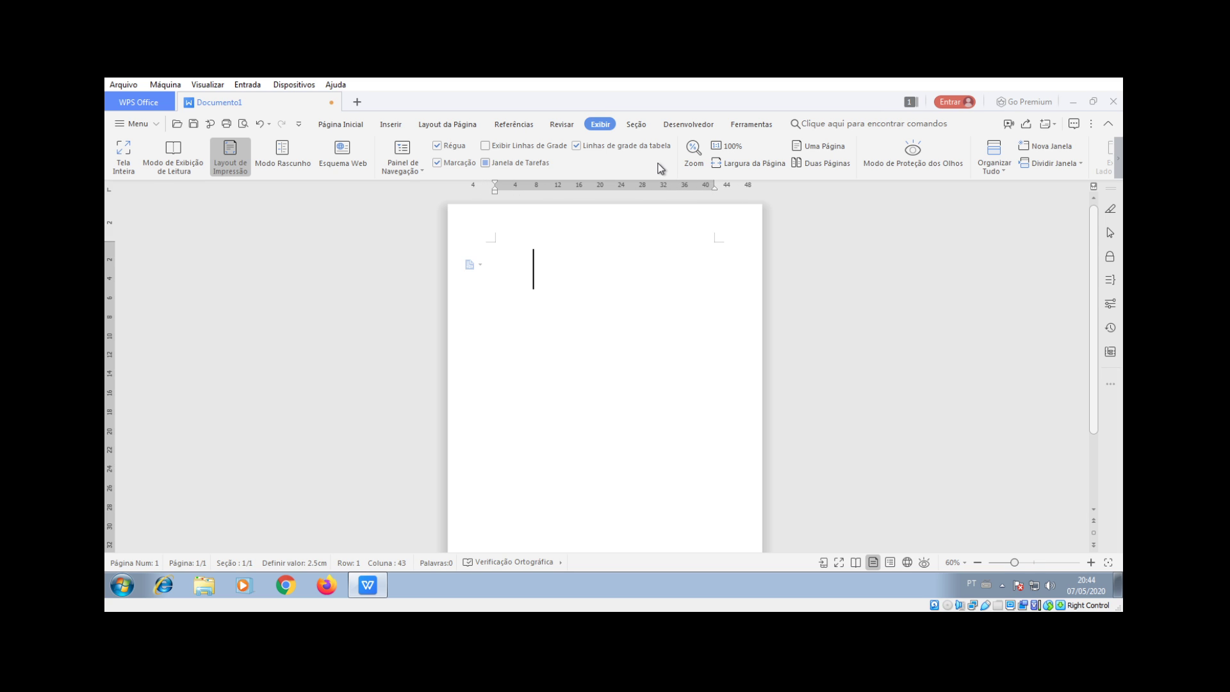
{"action": "left_click", "coordinate": [579, 145]}
{"action": "left_click", "coordinate": [578, 145]}
{"action": "left_click", "coordinate": [486, 147]}
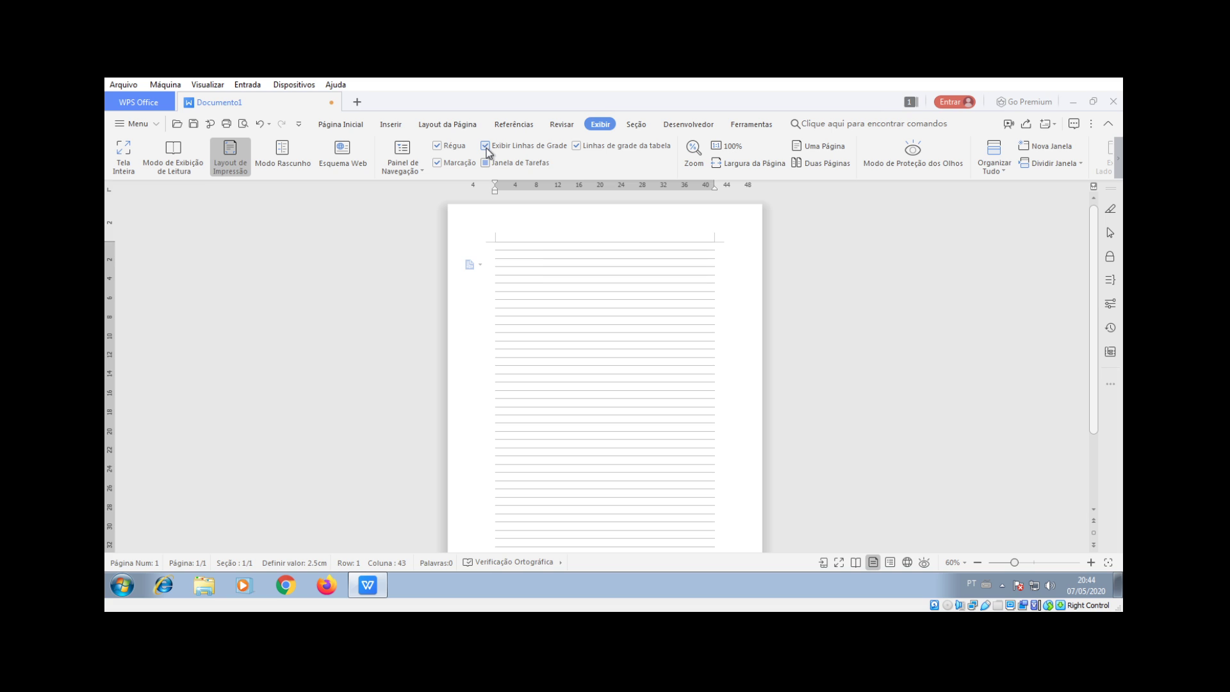
{"action": "left_click", "coordinate": [486, 148]}
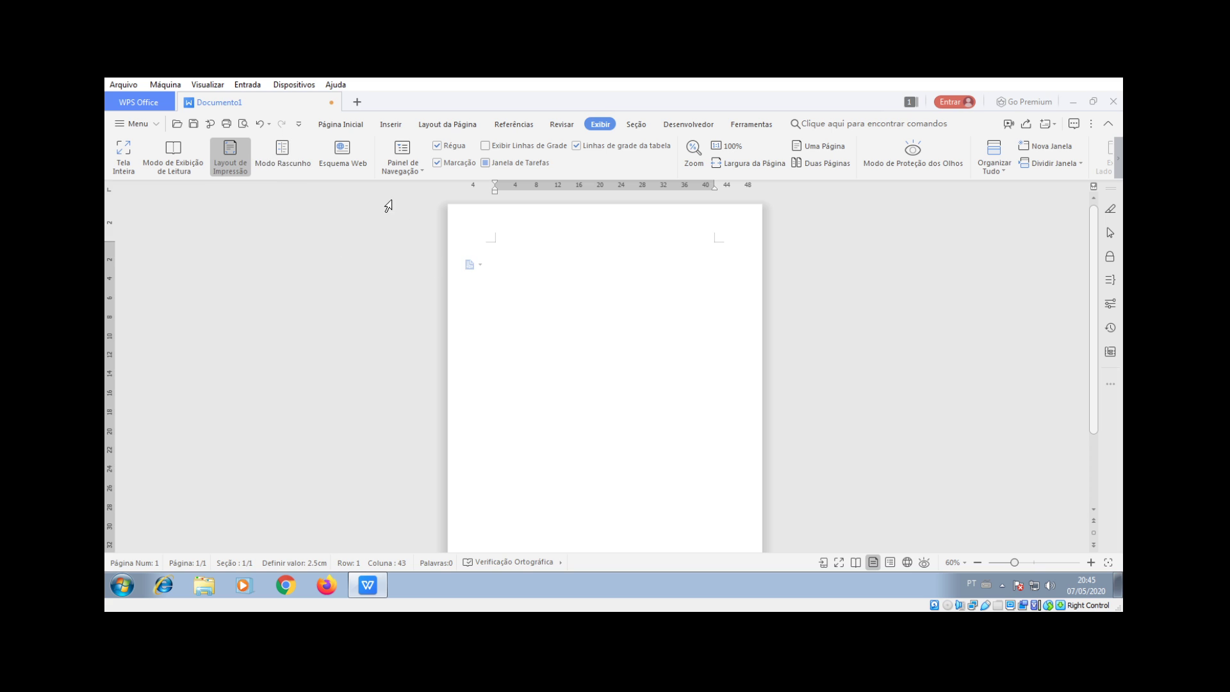
Step: Switch the document to reading mode, and view the content navigation pane before closing it
{"action": "left_click", "coordinate": [183, 163]}
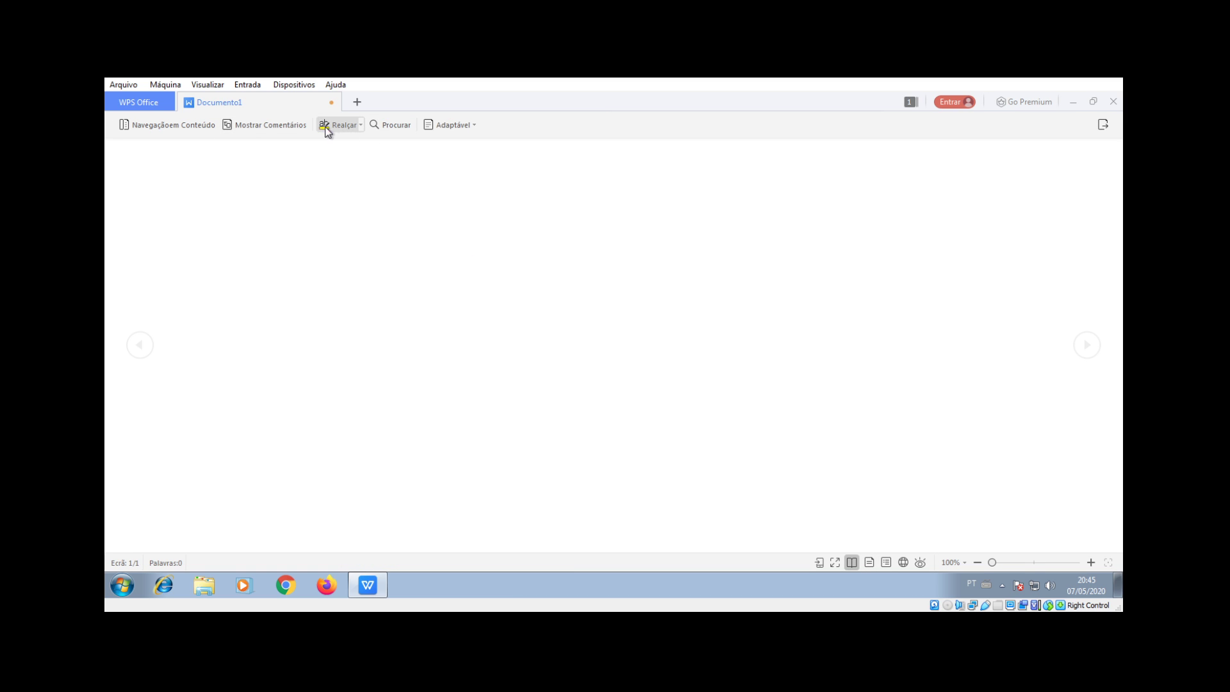
{"action": "left_click", "coordinate": [177, 131]}
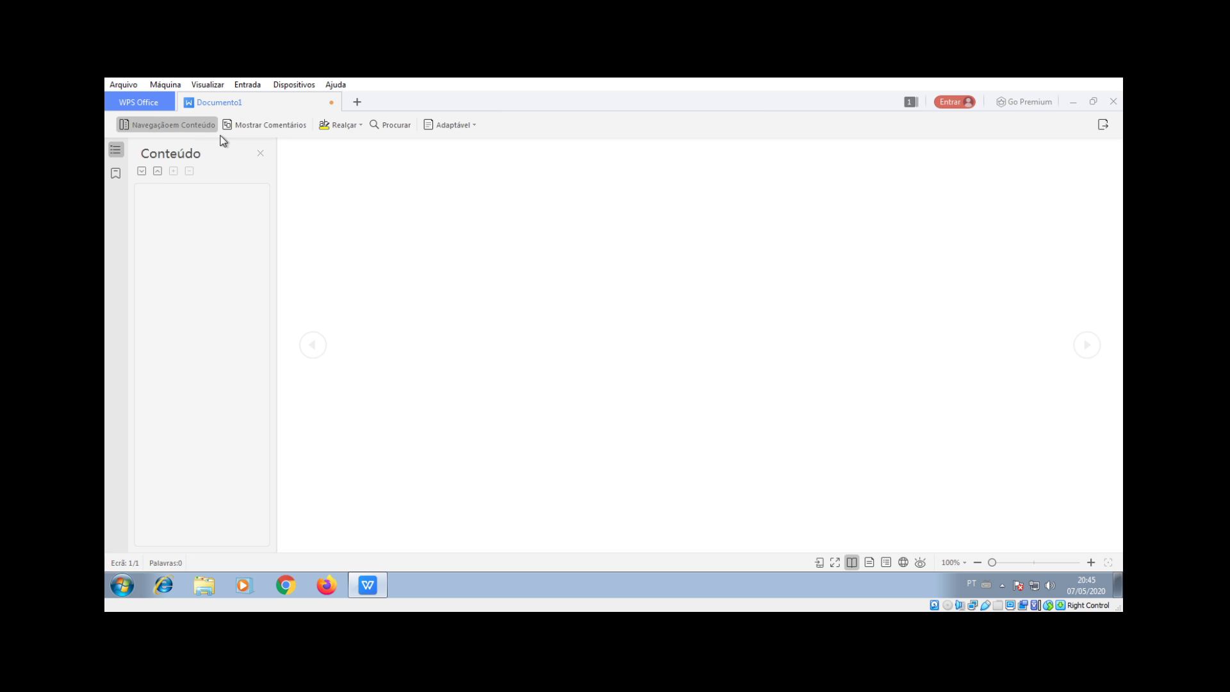
{"action": "left_click", "coordinate": [258, 153]}
Step: Set the reading mode layout to two pages and finally one page, and show comments before returning to print layout
{"action": "left_click", "coordinate": [469, 122]}
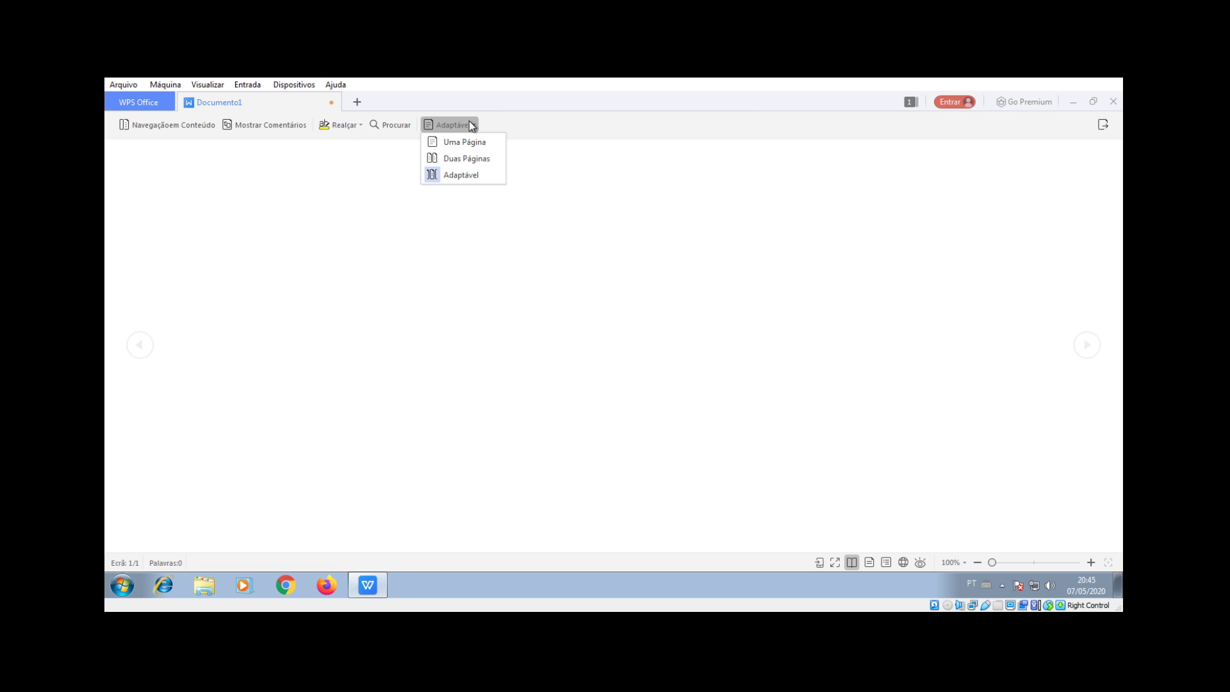
{"action": "left_click", "coordinate": [468, 160]}
{"action": "left_click", "coordinate": [474, 126]}
{"action": "left_click", "coordinate": [471, 142]}
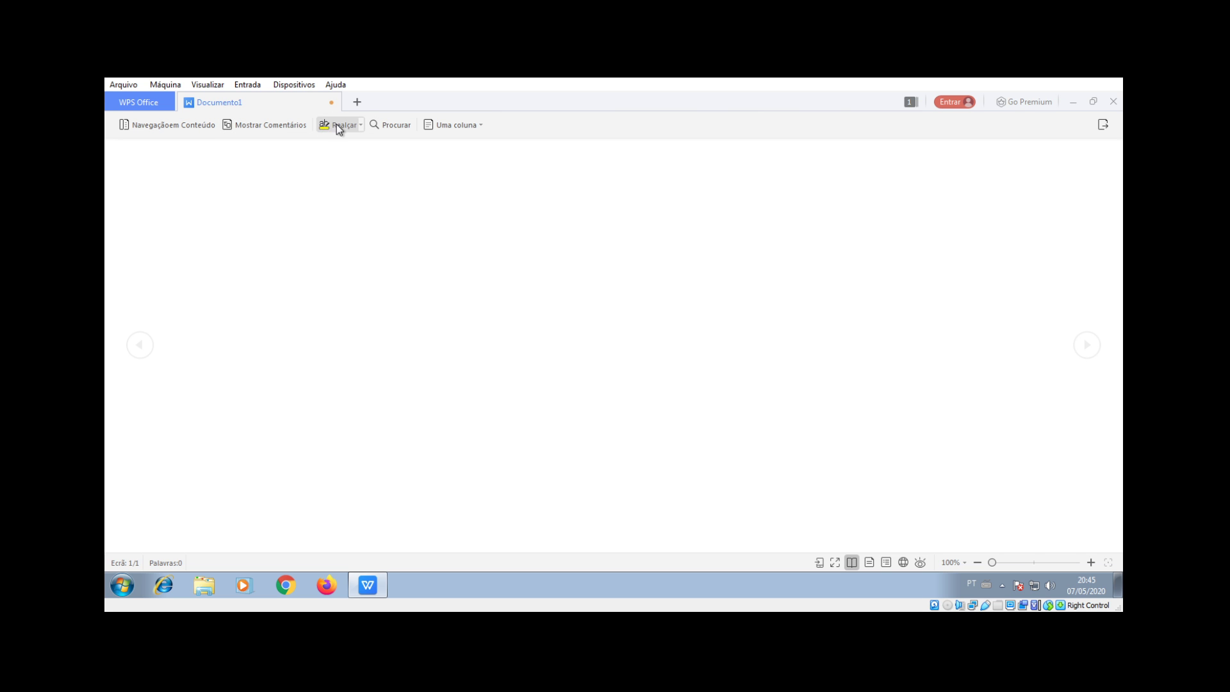
{"action": "left_click", "coordinate": [270, 125]}
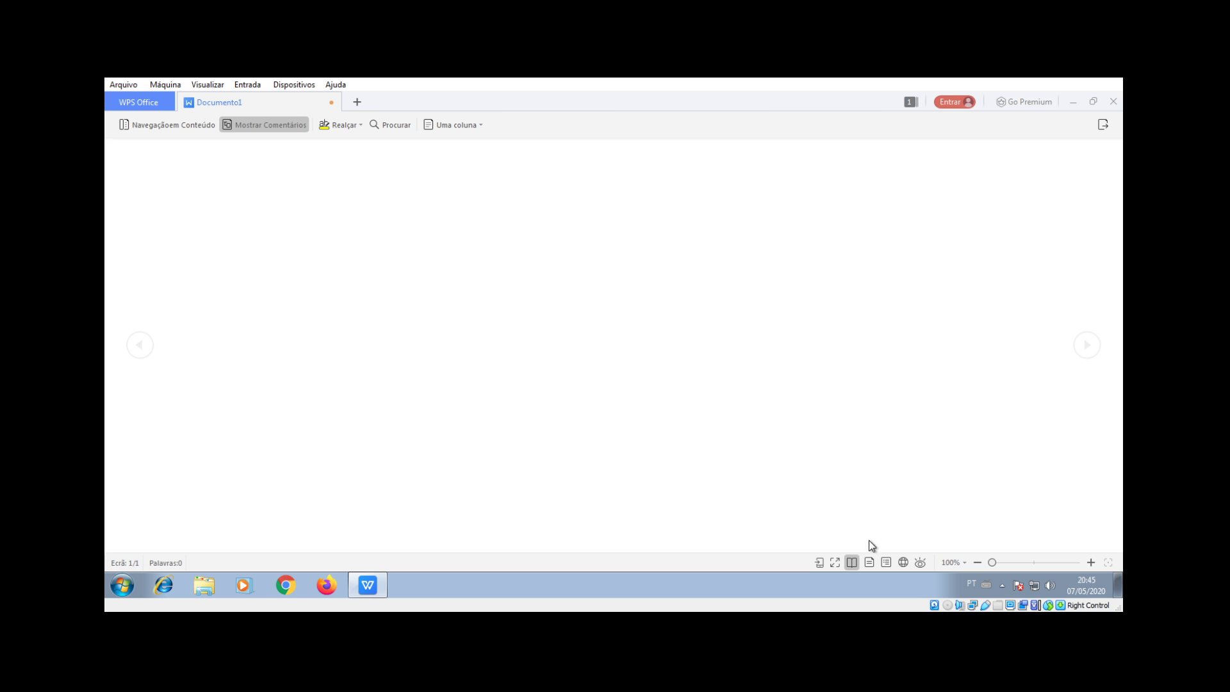
{"action": "left_click", "coordinate": [875, 564]}
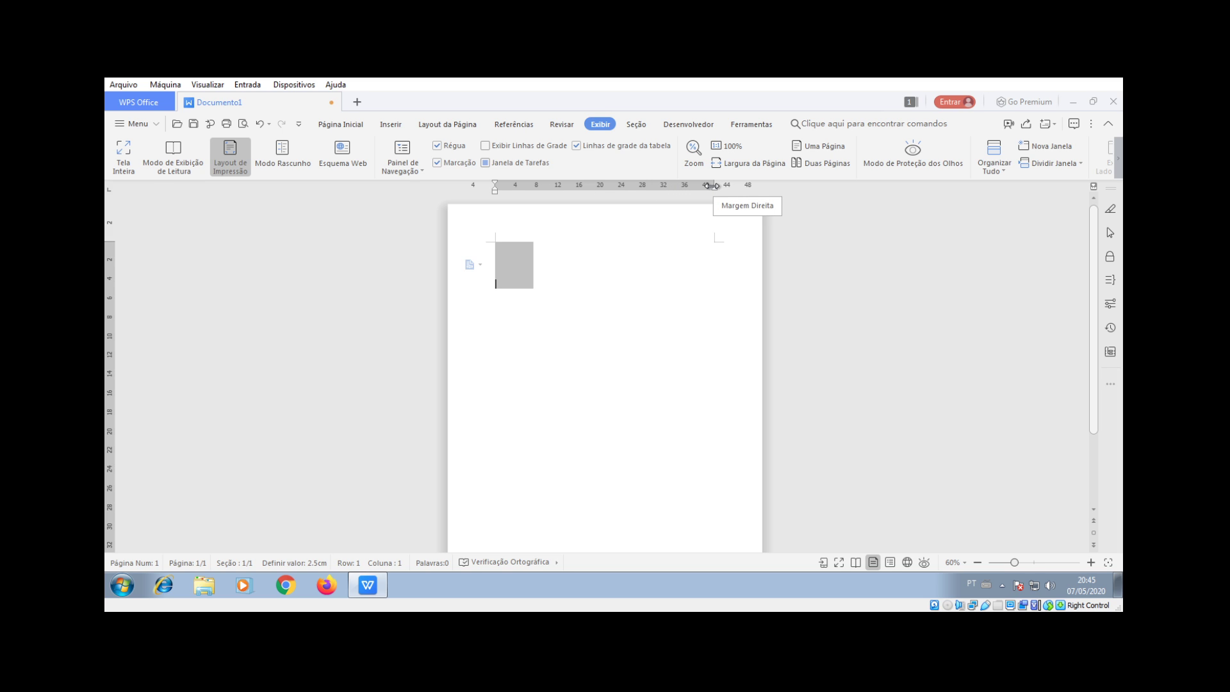
Step: Look over the section, developer and file conversion commands, and return to the text formatting commands
{"action": "left_click", "coordinate": [636, 124]}
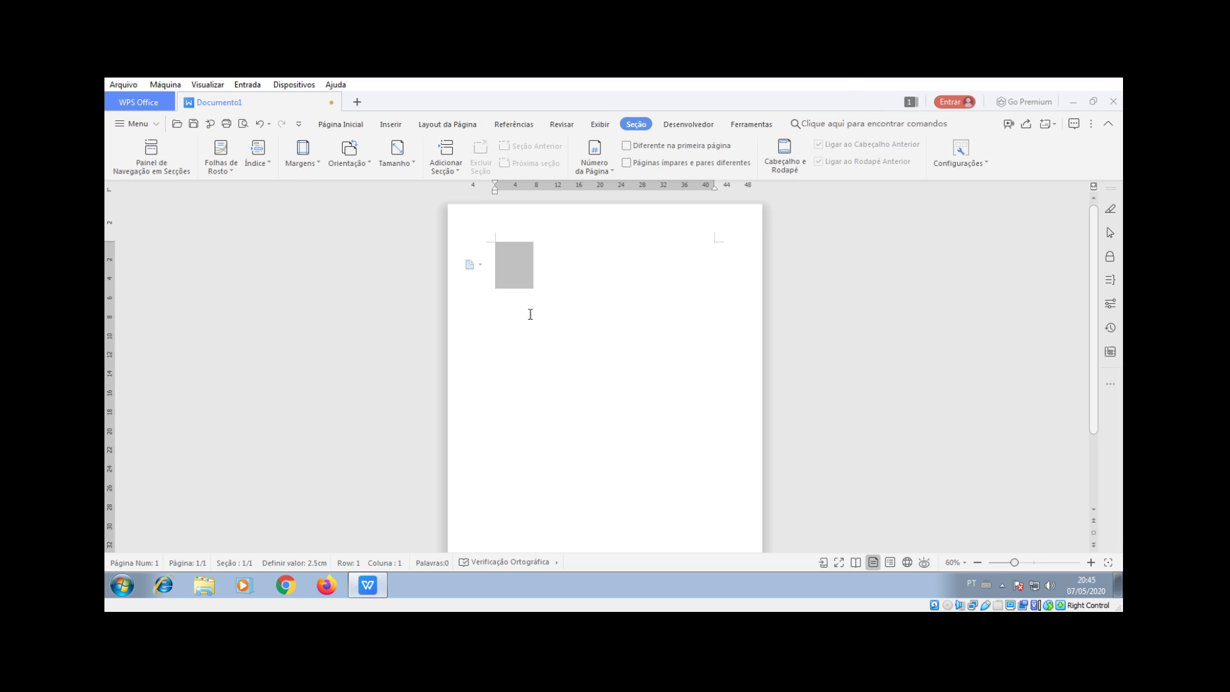
{"action": "left_click", "coordinate": [689, 125]}
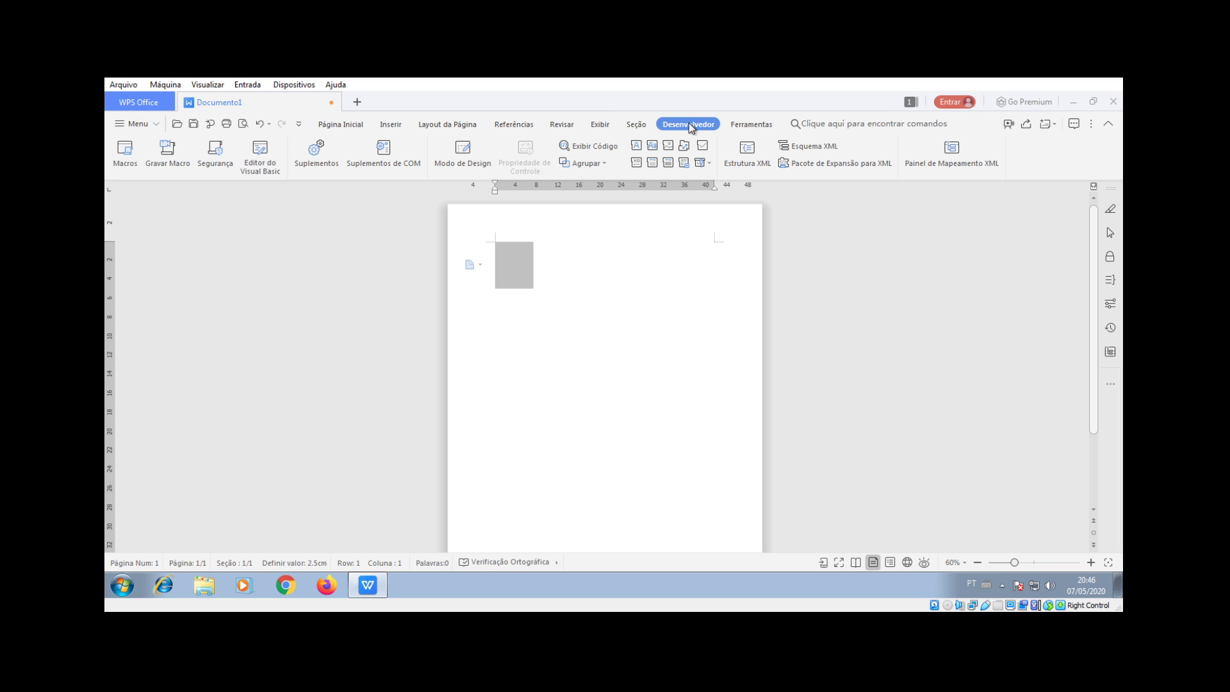
{"action": "left_click", "coordinate": [750, 125]}
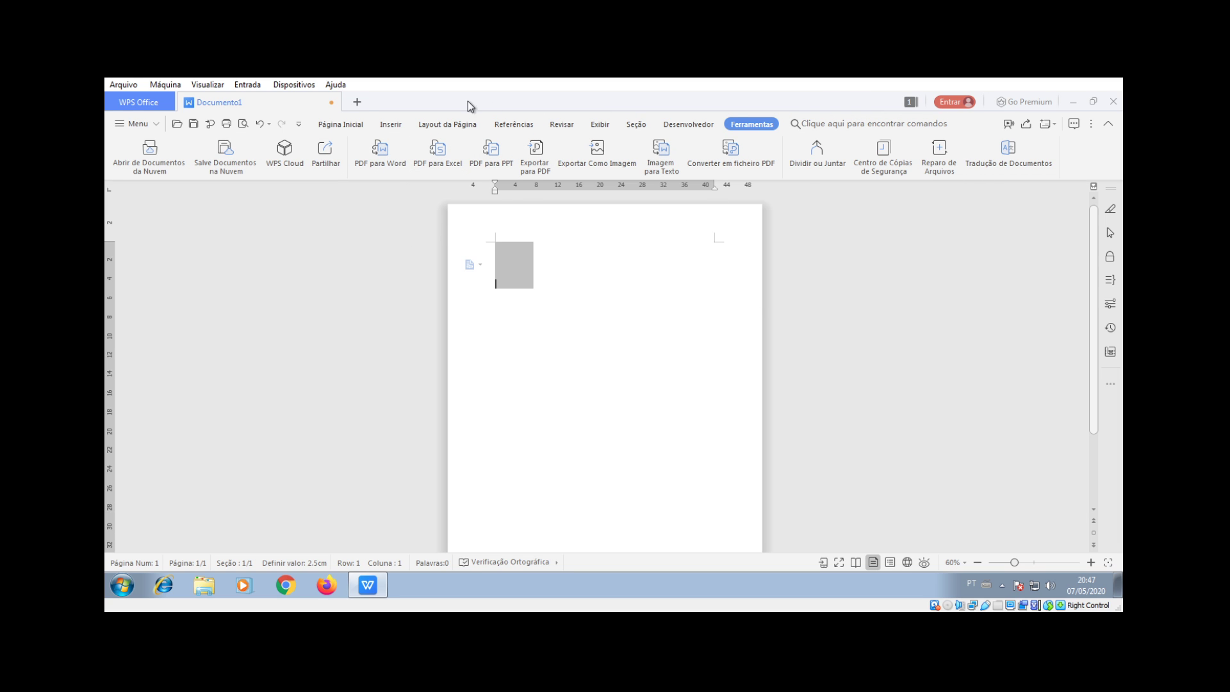
{"action": "left_click", "coordinate": [341, 124]}
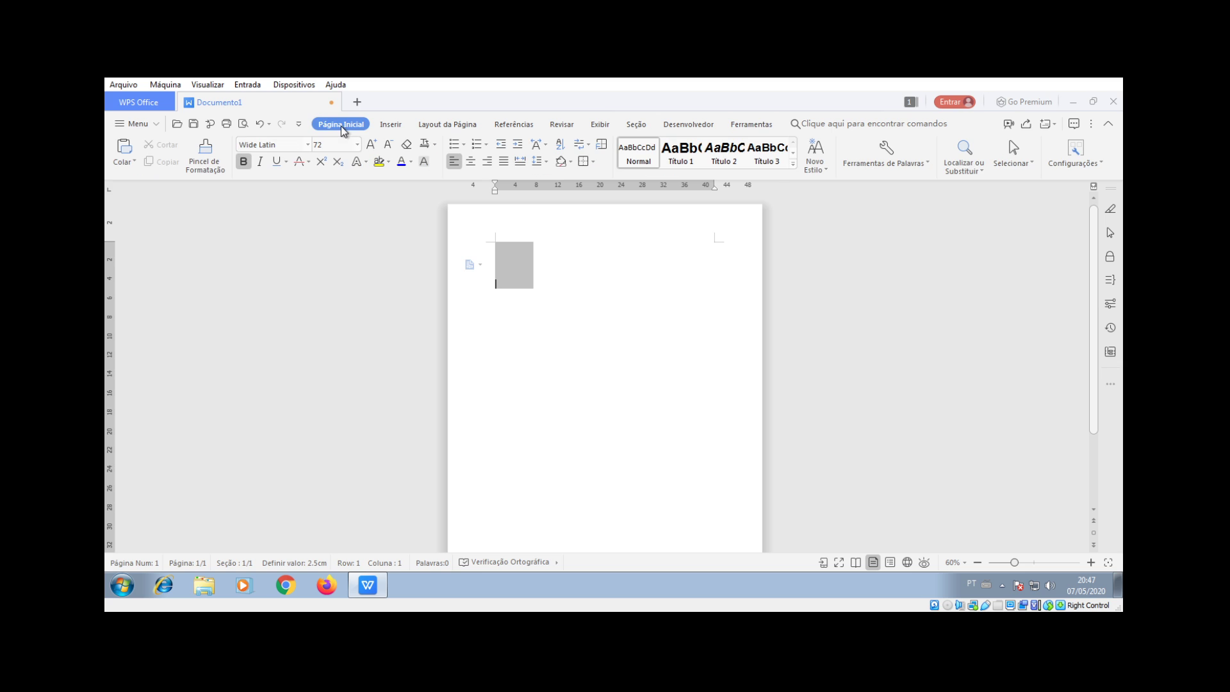